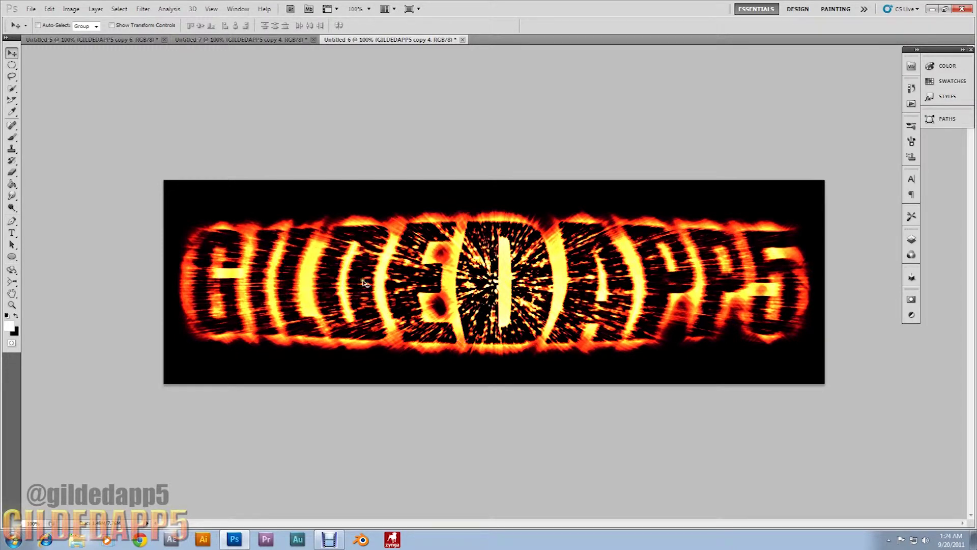
Compare the finished fiery explosion text effects in the three open documents, Untitled-5, Untitled-7 and Untitled-6
{"action": "left_click", "coordinate": [255, 39]}
{"action": "left_click", "coordinate": [119, 39]}
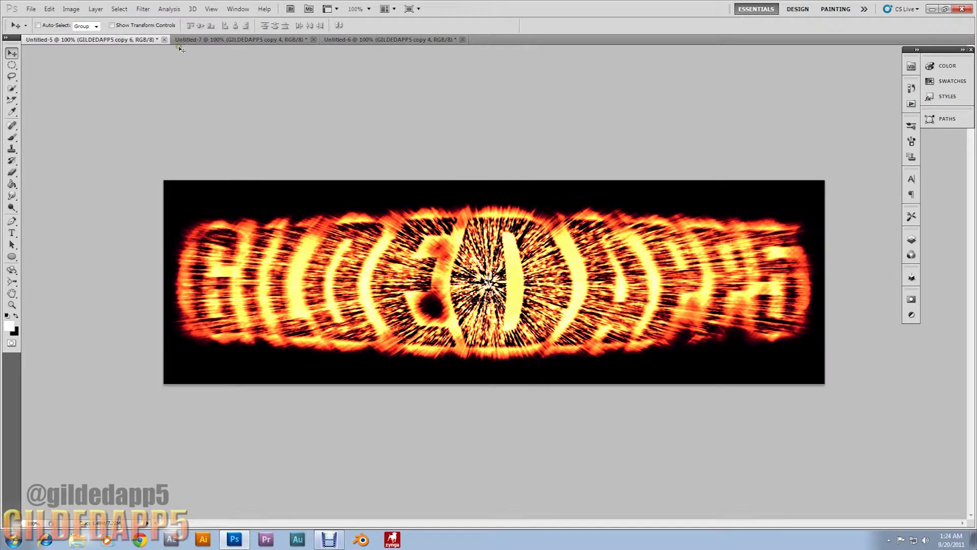
{"action": "left_click", "coordinate": [340, 40]}
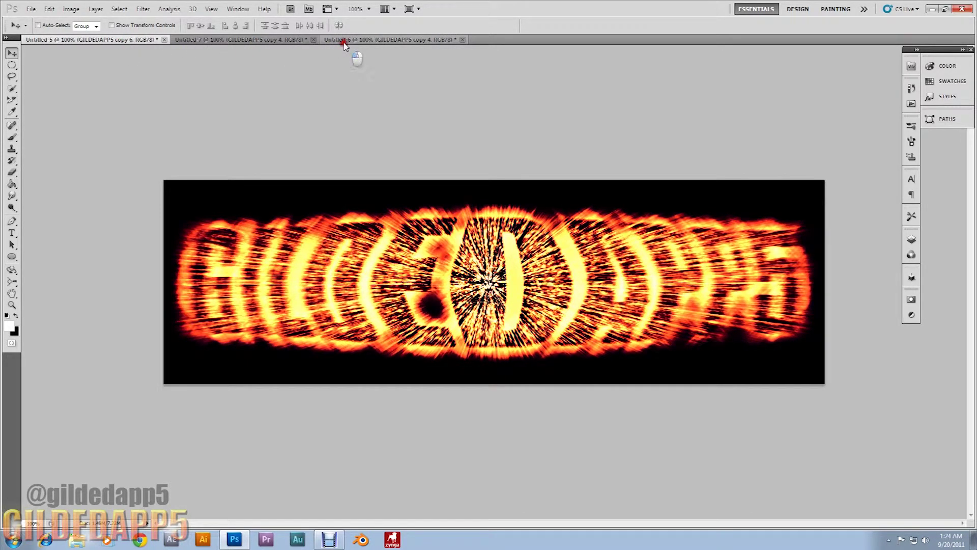
{"action": "left_click", "coordinate": [269, 40]}
{"action": "left_click", "coordinate": [140, 39]}
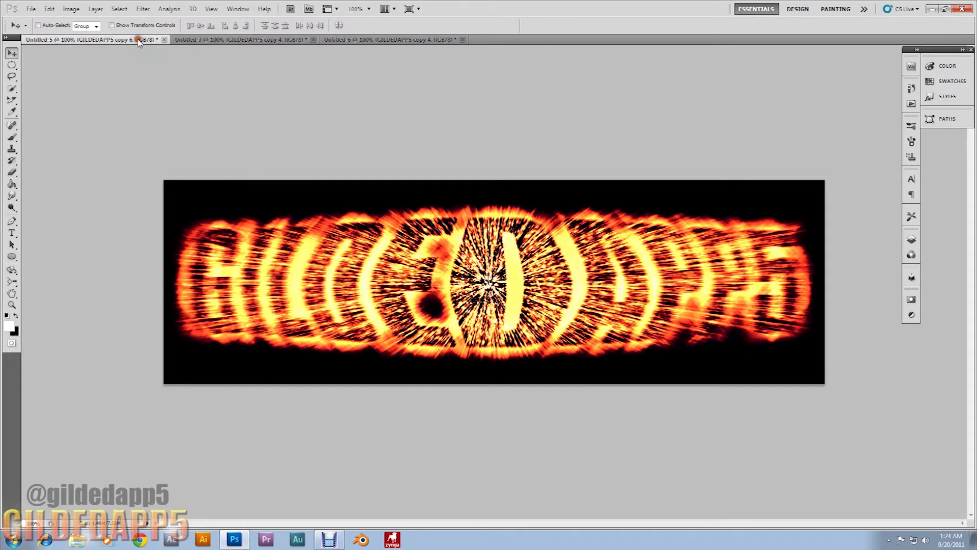
{"action": "left_click", "coordinate": [333, 40]}
{"action": "left_click", "coordinate": [269, 40]}
{"action": "left_click", "coordinate": [143, 39]}
{"action": "left_click", "coordinate": [356, 40]}
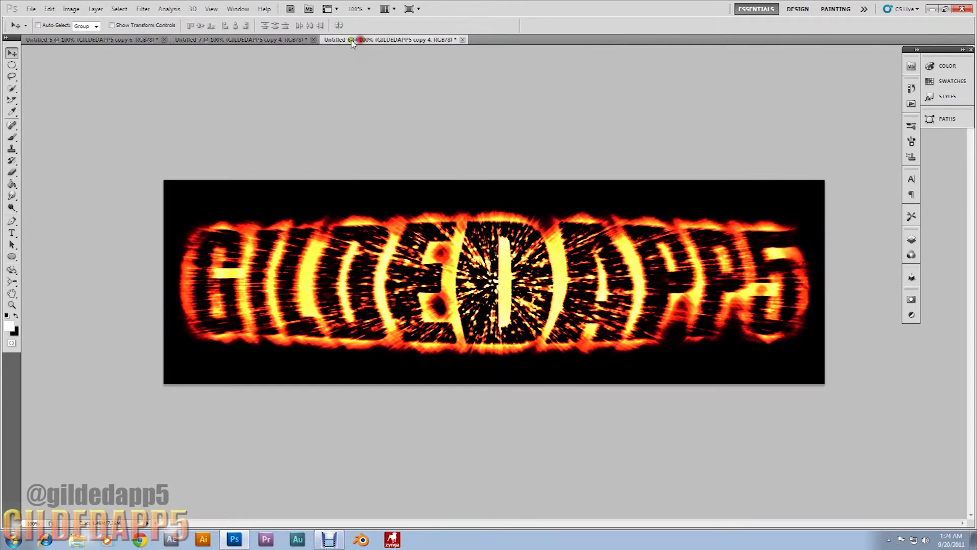
{"action": "left_click", "coordinate": [242, 40]}
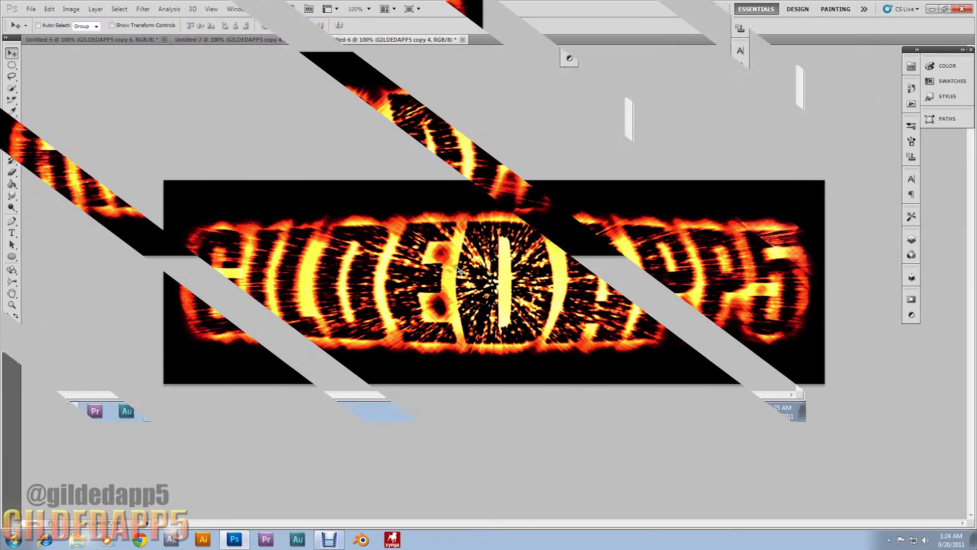
Create a new RGB document 1300 by 400 pixels at 72 pixels/inch with a white background
{"action": "left_click", "coordinate": [31, 10]}
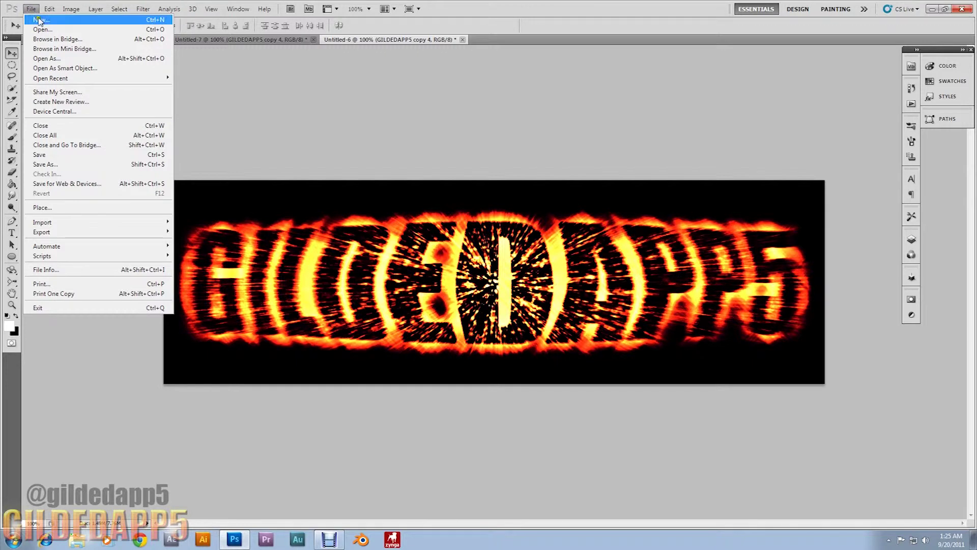
{"action": "left_click", "coordinate": [65, 23]}
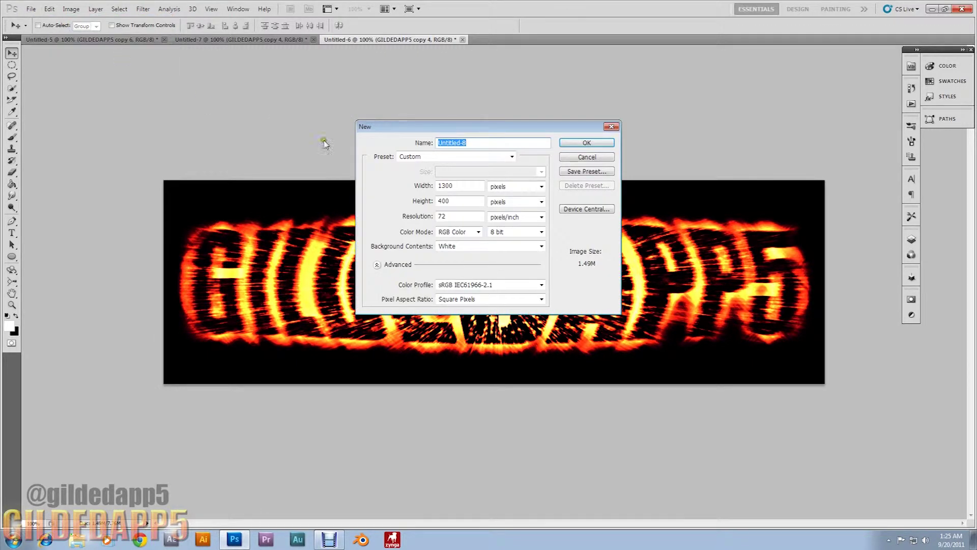
{"action": "left_click_drag", "start_coordinate": [466, 186], "coordinate": [430, 212]}
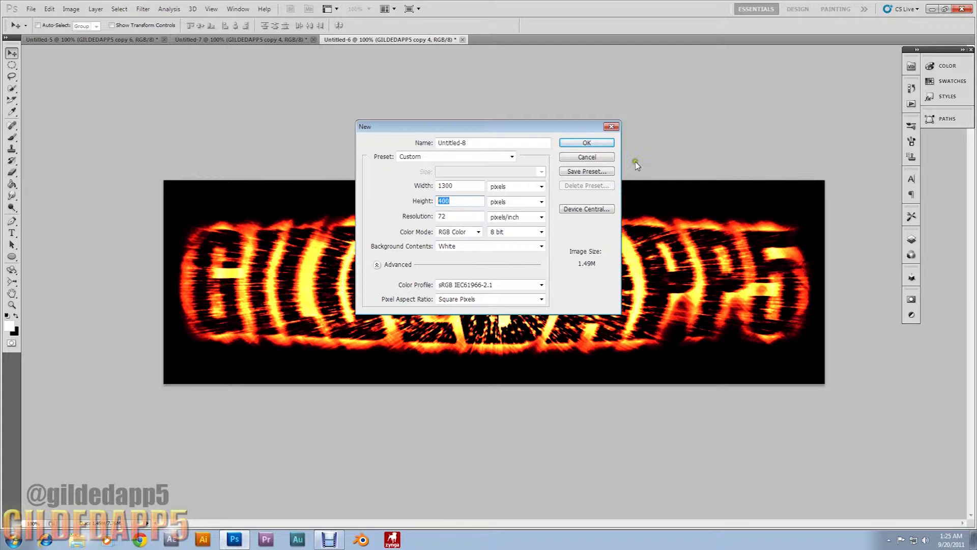
{"action": "left_click_drag", "start_coordinate": [479, 187], "coordinate": [428, 203]}
{"action": "left_click", "coordinate": [569, 145]}
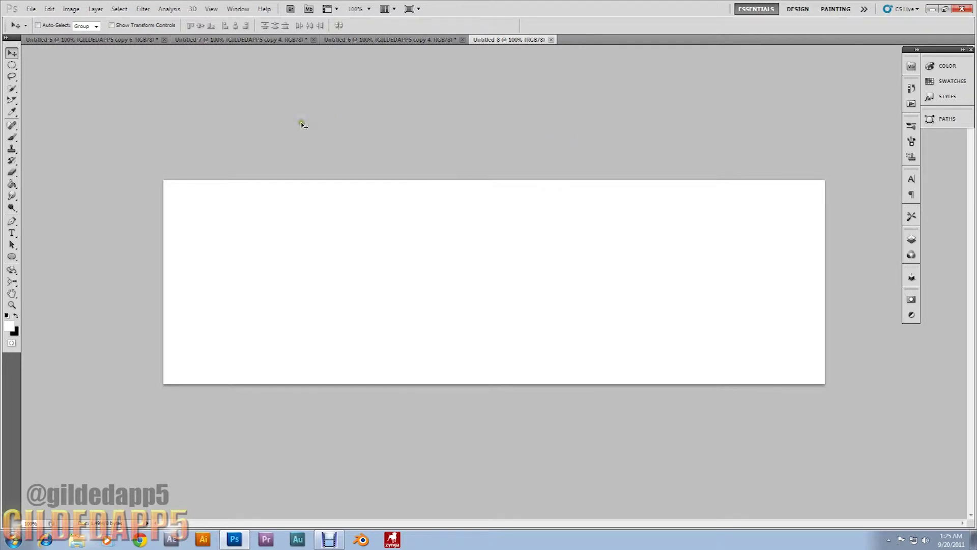
Swap the foreground colour to black and fill the whole canvas with it using the Paint Bucket
{"action": "left_click", "coordinate": [16, 315]}
{"action": "left_click", "coordinate": [11, 185]}
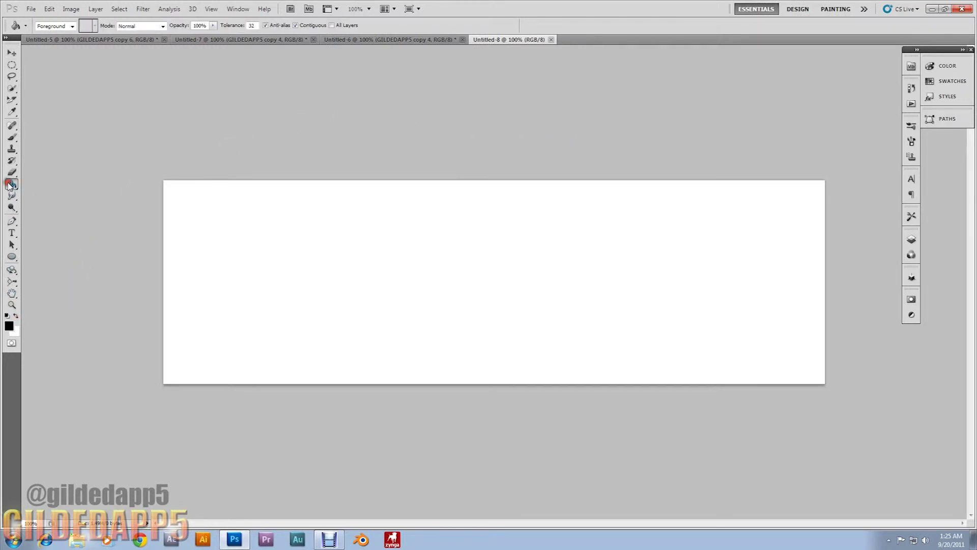
{"action": "left_click", "coordinate": [198, 273]}
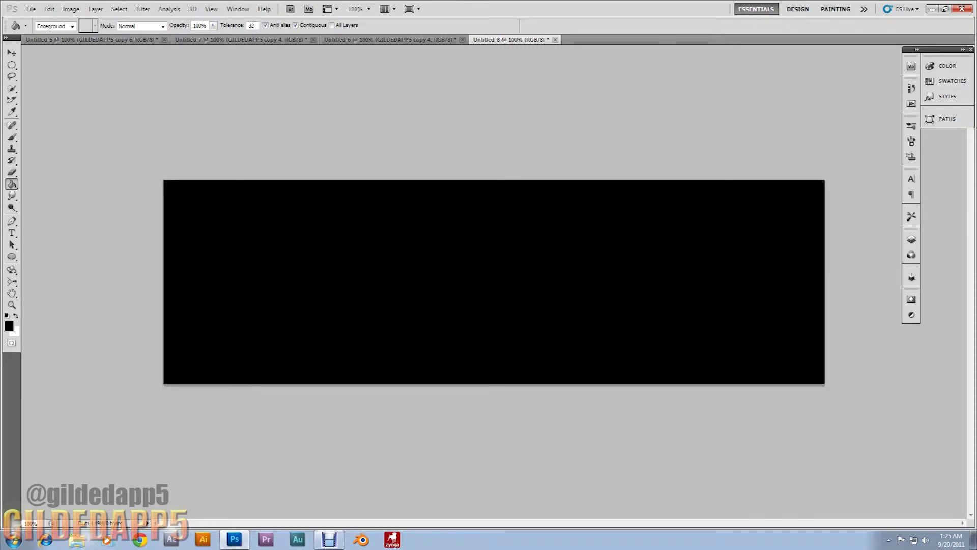
Prepare the Type tool with Impact Regular at 250 pt and set the text colour to white (ffffff)
{"action": "left_click", "coordinate": [12, 233]}
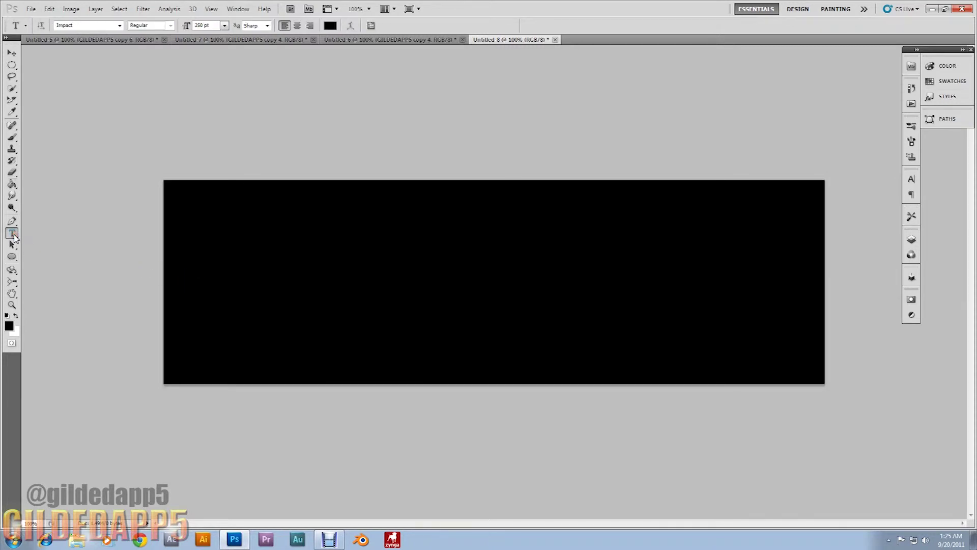
{"action": "left_click", "coordinate": [187, 25]}
{"action": "left_click", "coordinate": [330, 26]}
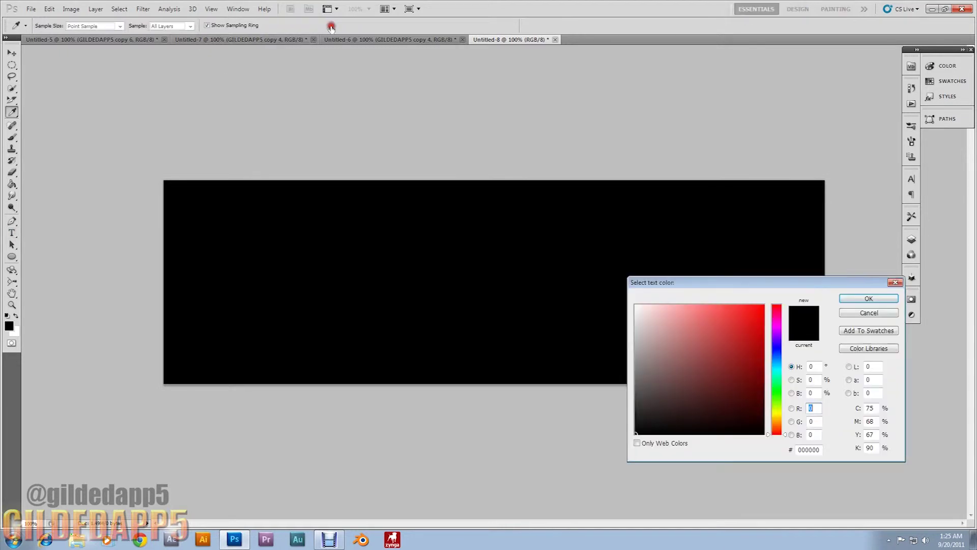
{"action": "left_click", "coordinate": [672, 330]}
{"action": "left_click_drag", "start_coordinate": [687, 344], "coordinate": [631, 304]}
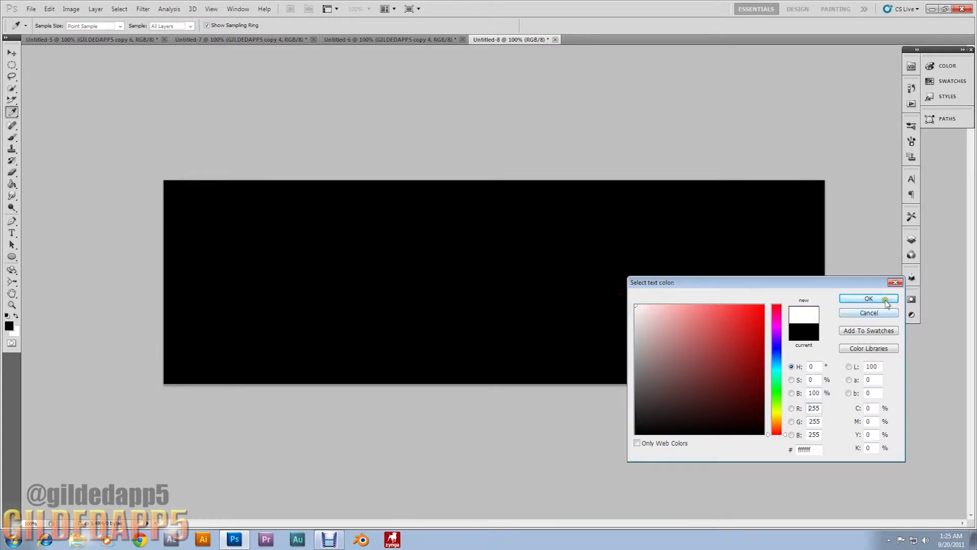
{"action": "left_click", "coordinate": [868, 299]}
Draw a text box across most of the canvas, enter GILDEDAPP5, and move the text down to roughly the canvas centre
{"action": "left_click_drag", "start_coordinate": [176, 199], "coordinate": [803, 360]}
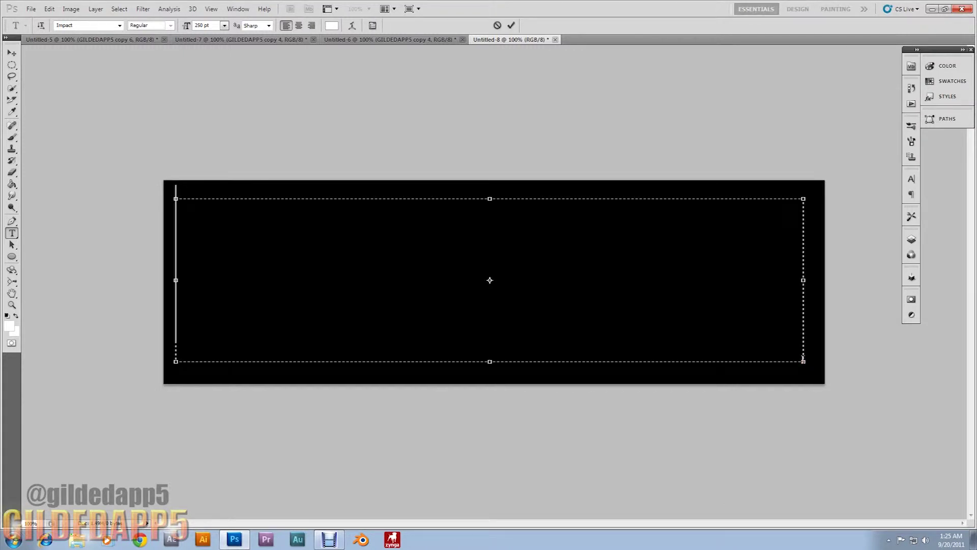
{"action": "type", "text": "GI"}
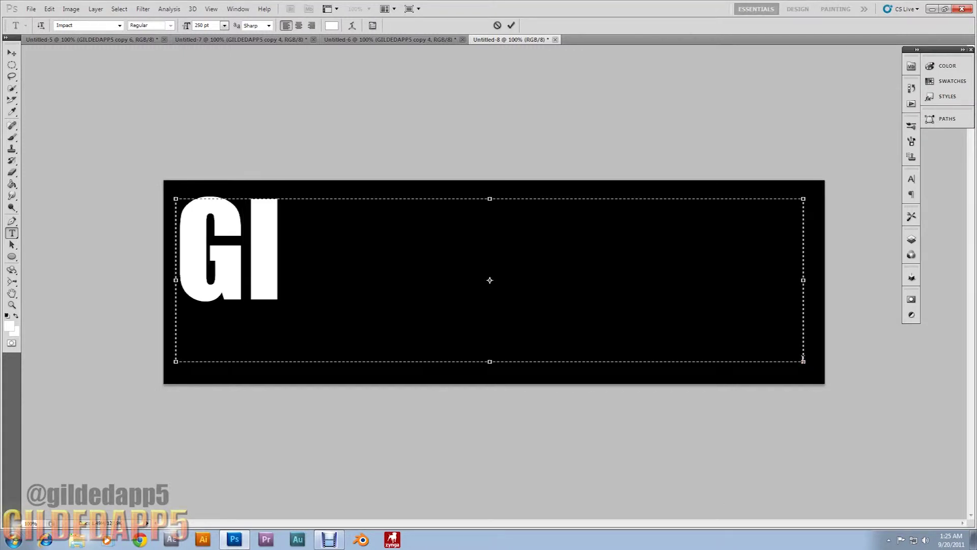
{"action": "type", "text": "LDE"}
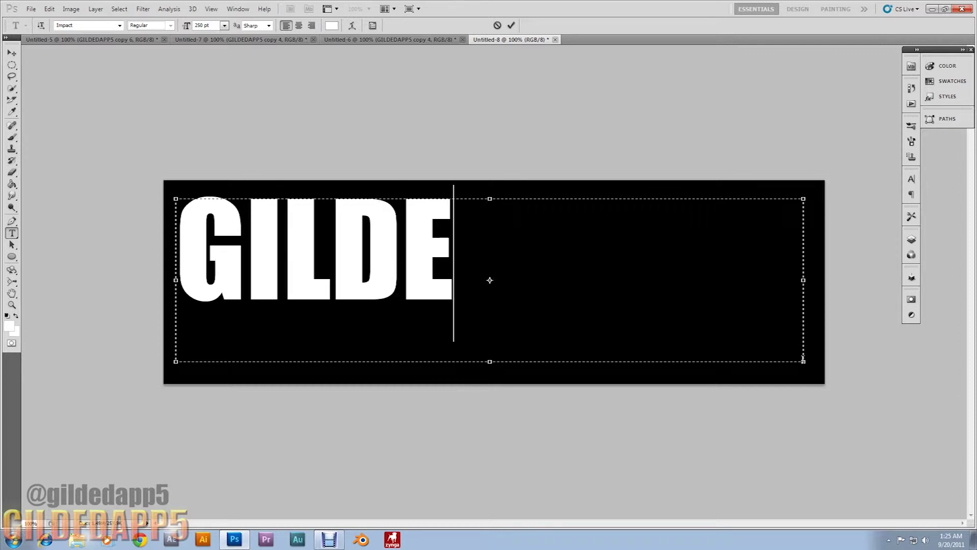
{"action": "type", "text": "D PP5"}
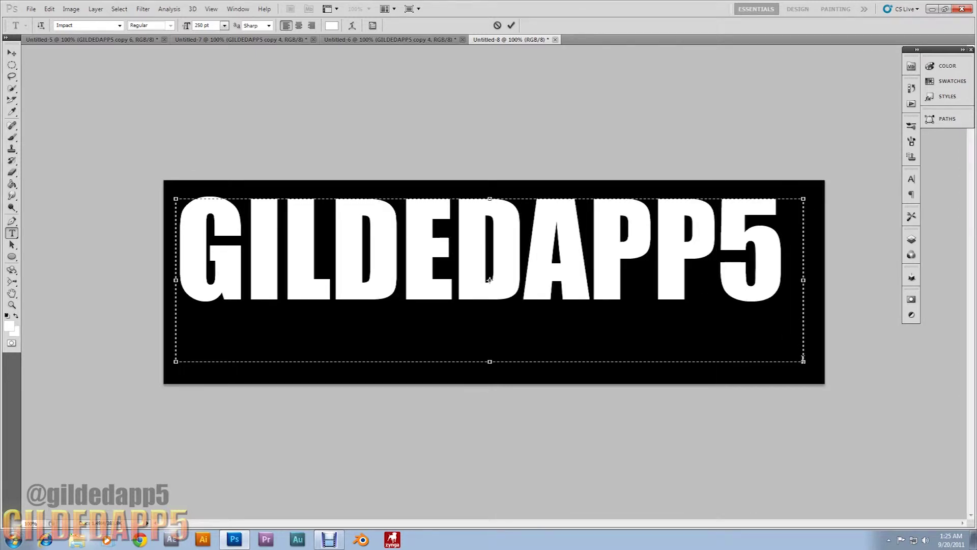
{"action": "left_click", "coordinate": [11, 53]}
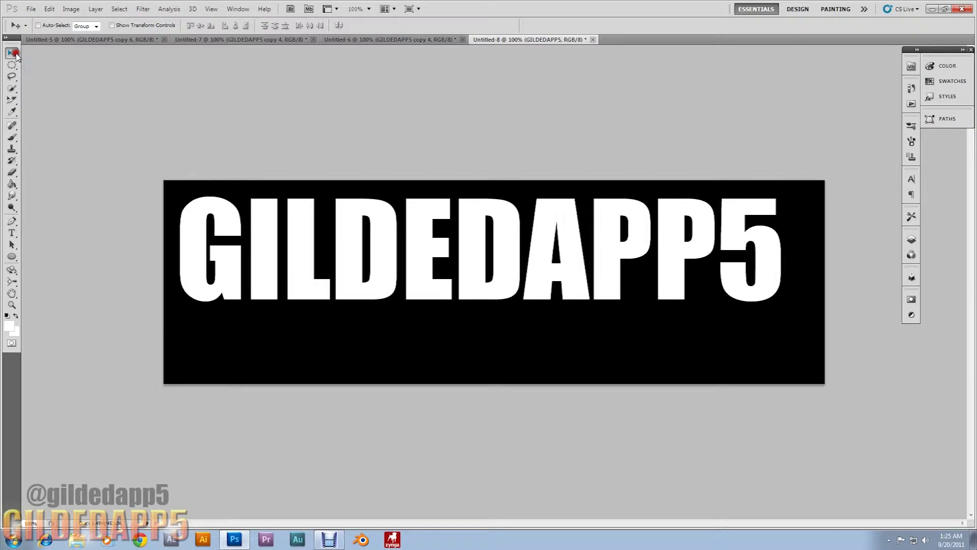
{"action": "left_click_drag", "start_coordinate": [497, 257], "coordinate": [504, 283]}
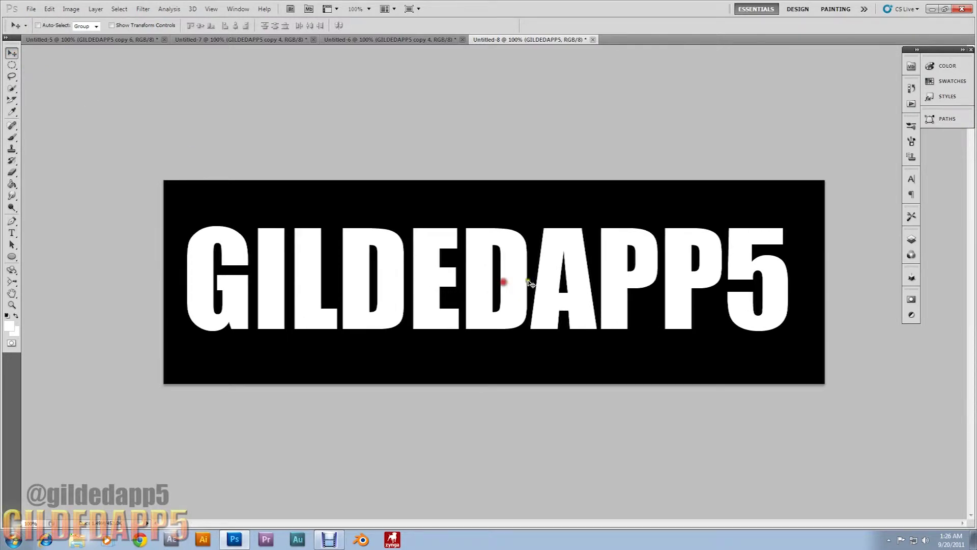
Rasterize the GILDEDAPP5 text and apply the Mezzotint filter to it with the Coarse Dots type
{"action": "left_click", "coordinate": [145, 9]}
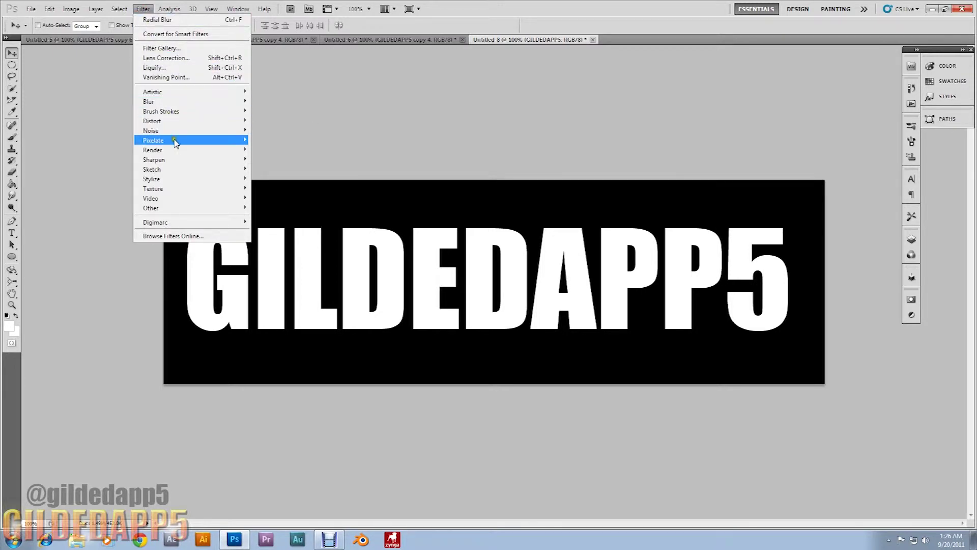
{"action": "mouse_move", "coordinate": [241, 145]}
{"action": "left_click", "coordinate": [288, 188]}
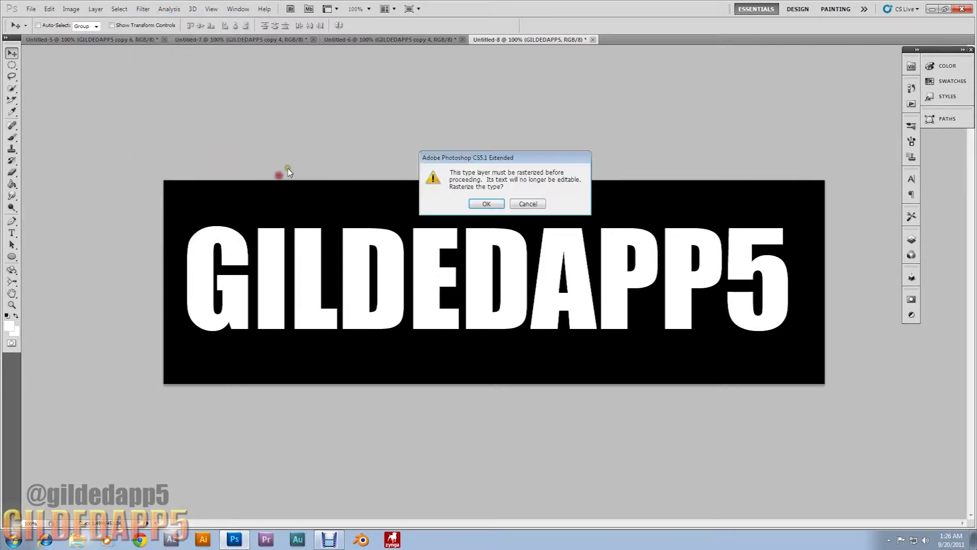
{"action": "left_click", "coordinate": [486, 204]}
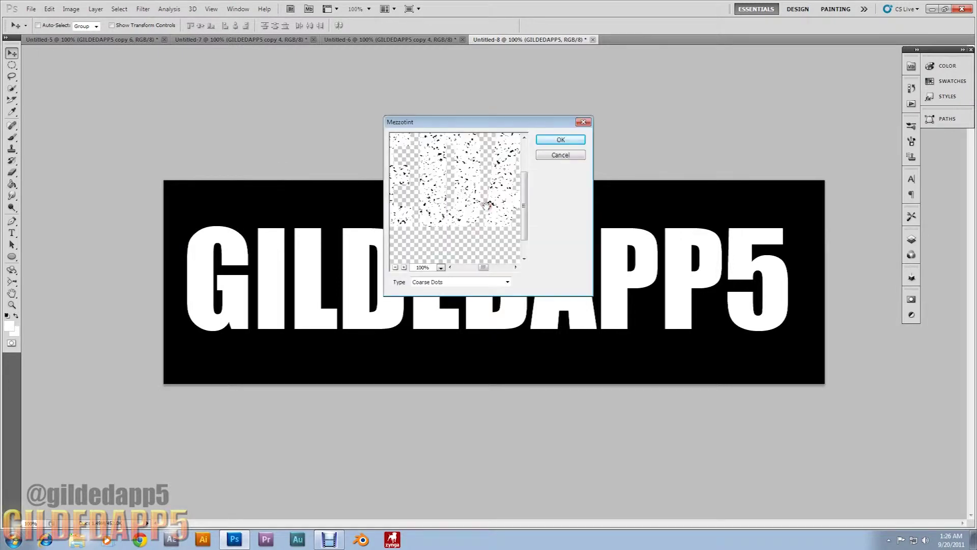
{"action": "left_click", "coordinate": [505, 282]}
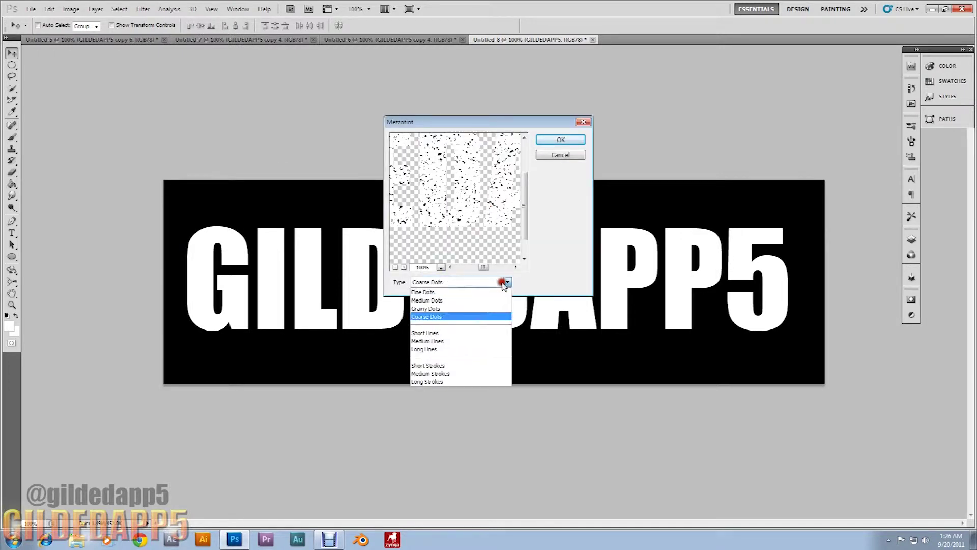
{"action": "left_click", "coordinate": [485, 317]}
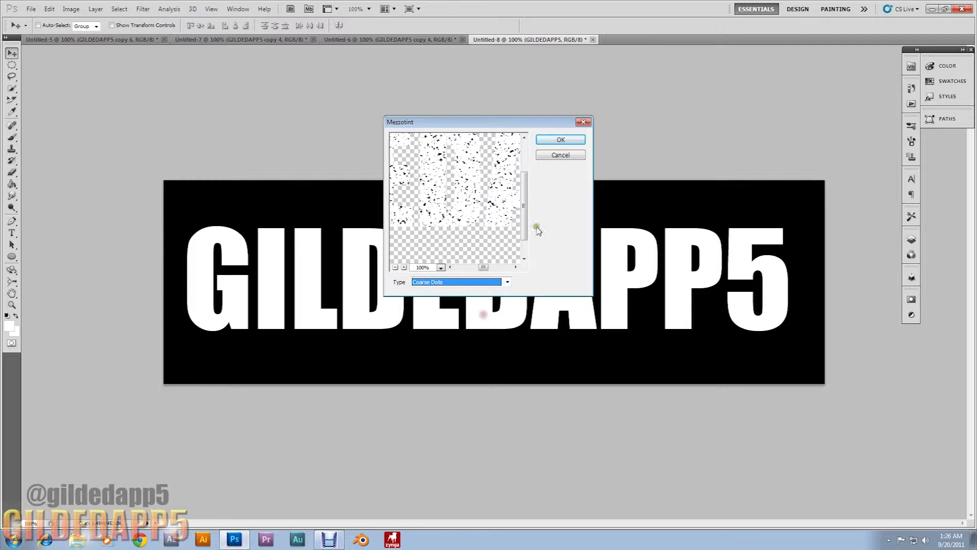
{"action": "left_click", "coordinate": [561, 140]}
Reapply the Mezzotint filter to the text two more times
{"action": "left_click", "coordinate": [144, 10]}
{"action": "left_click", "coordinate": [150, 18]}
{"action": "left_click", "coordinate": [144, 9]}
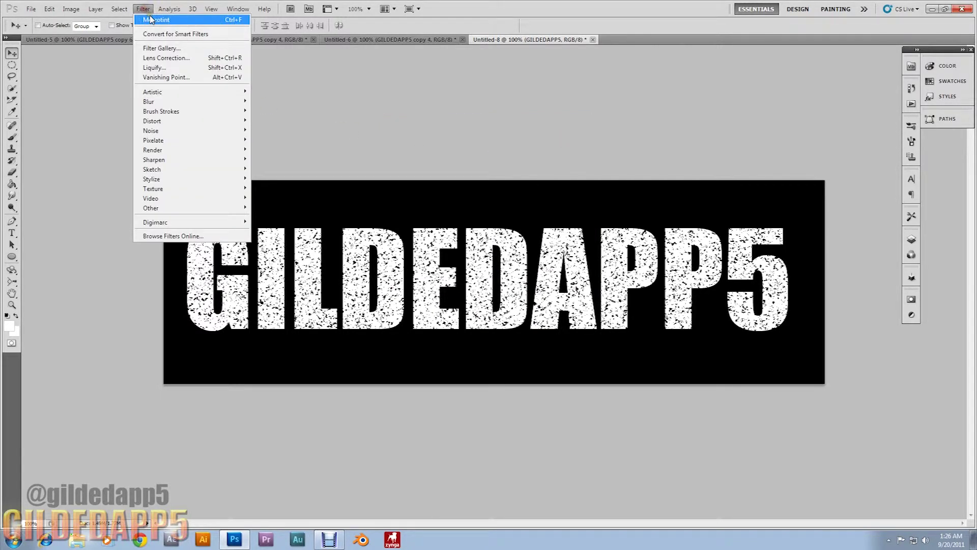
{"action": "left_click", "coordinate": [149, 19]}
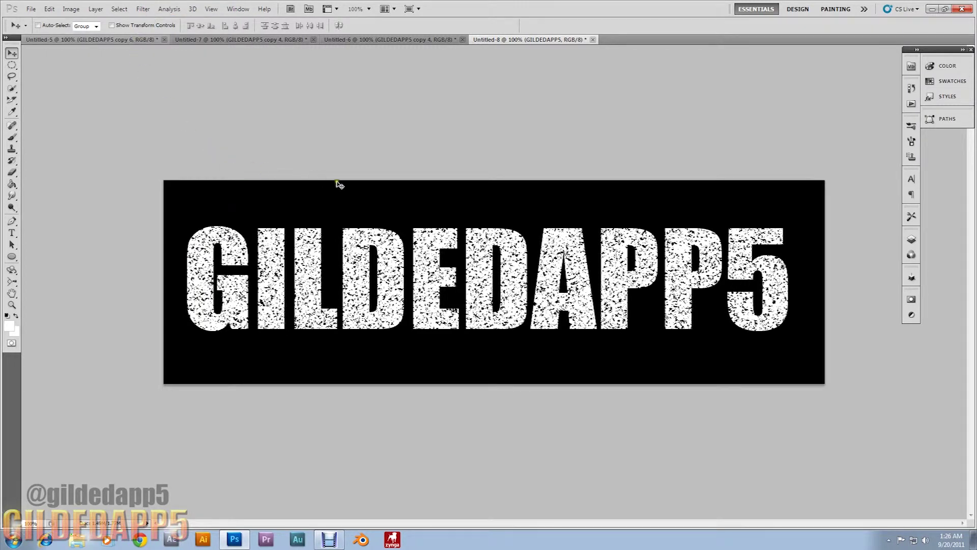
Select both the GILDEDAPP5 and Background layers and align their vertical and horizontal centres
{"action": "left_click", "coordinate": [911, 239]}
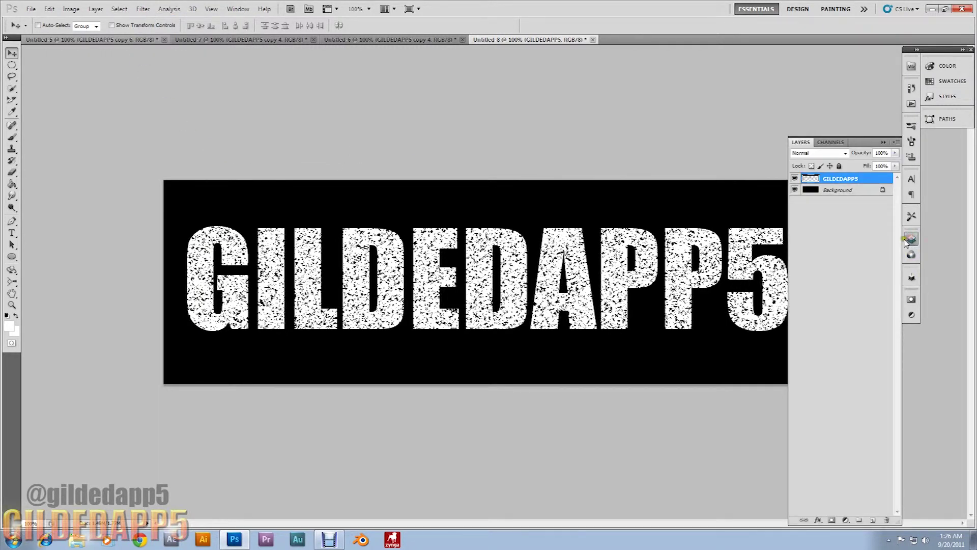
{"action": "left_click", "coordinate": [837, 191], "text": "shift"}
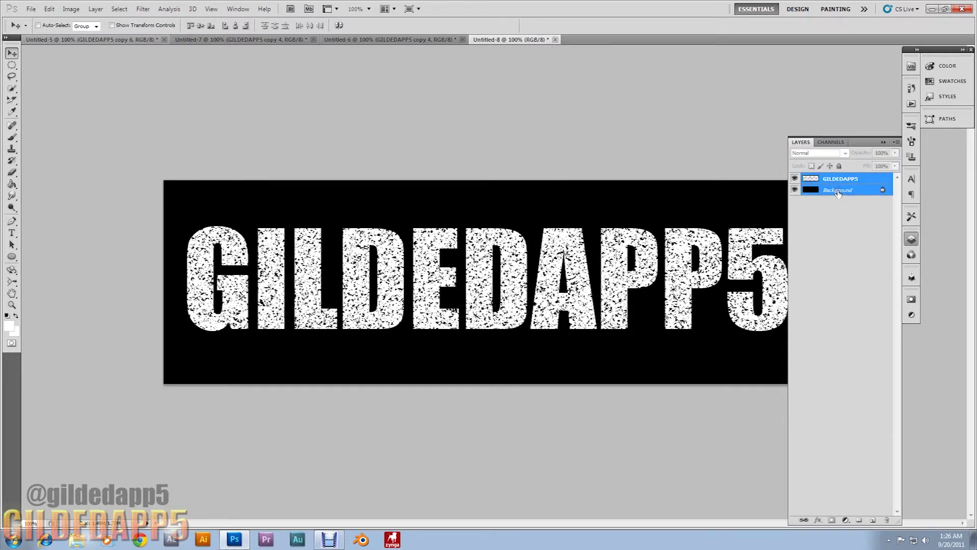
{"action": "left_click", "coordinate": [200, 26]}
{"action": "left_click", "coordinate": [236, 26]}
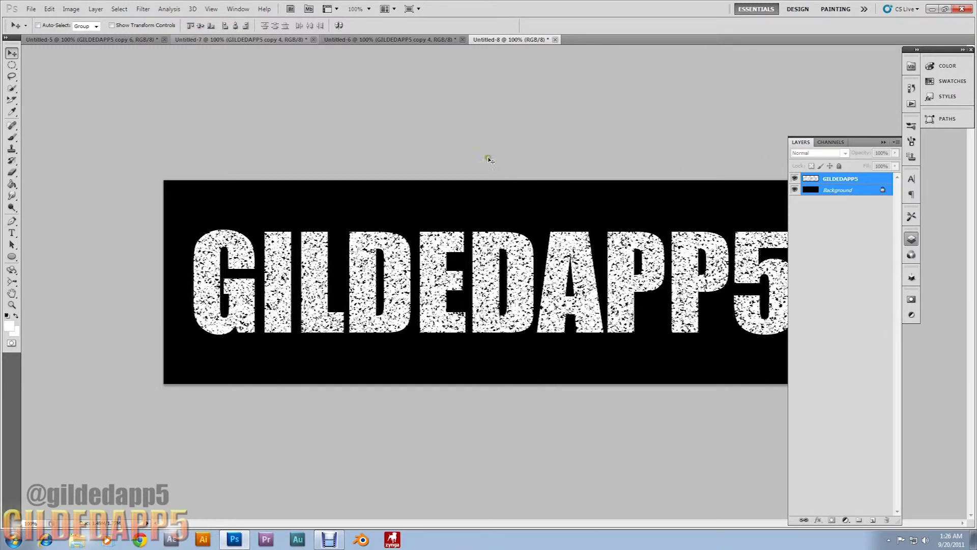
Select only the GILDEDAPP5 layer and apply the Pinch filter to it with an amount of -50%
{"action": "left_click", "coordinate": [142, 8]}
{"action": "left_click", "coordinate": [142, 9]}
{"action": "left_click", "coordinate": [831, 179]}
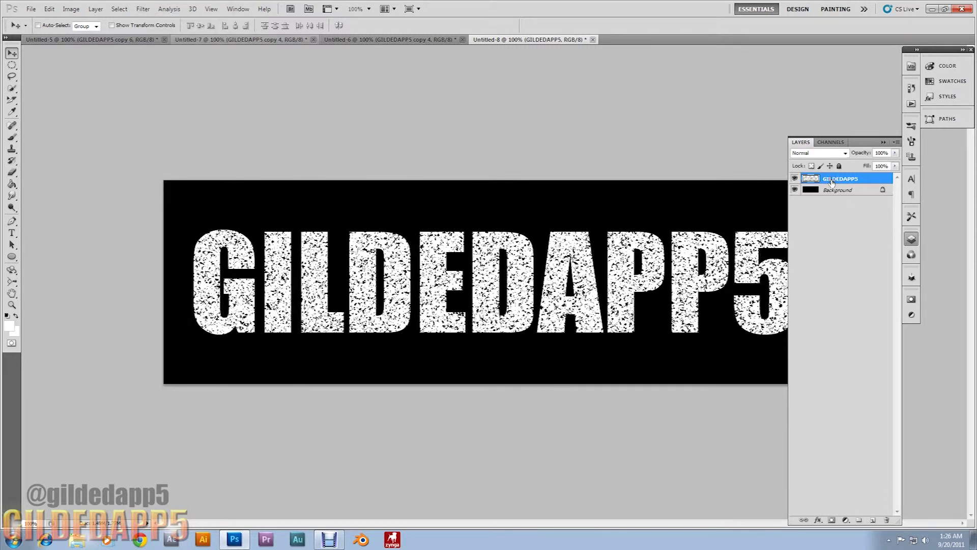
{"action": "left_click", "coordinate": [142, 9]}
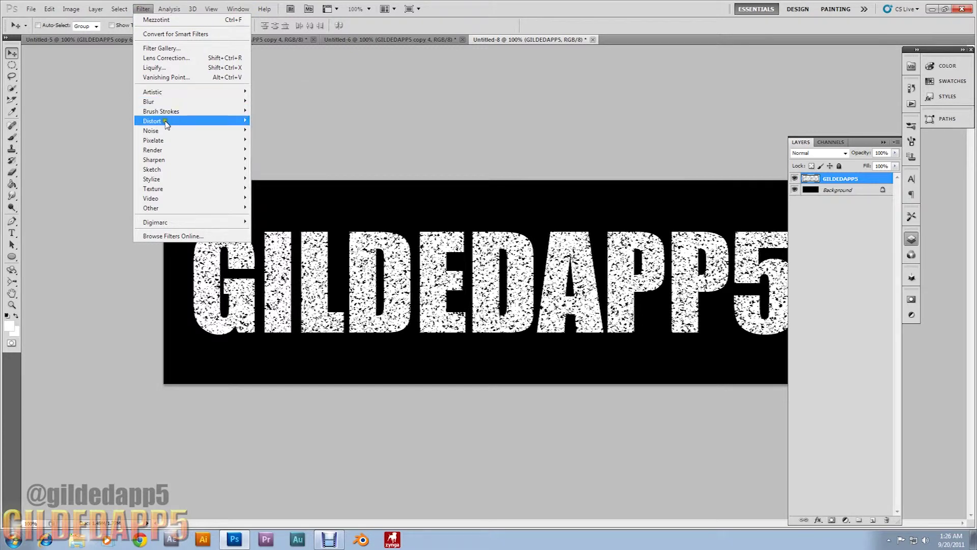
{"action": "mouse_move", "coordinate": [174, 121]}
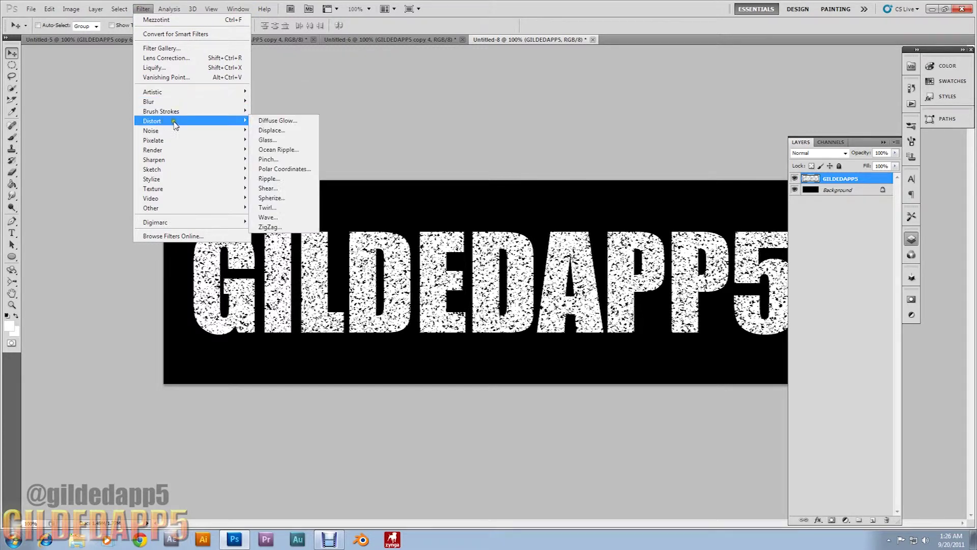
{"action": "left_click", "coordinate": [279, 159]}
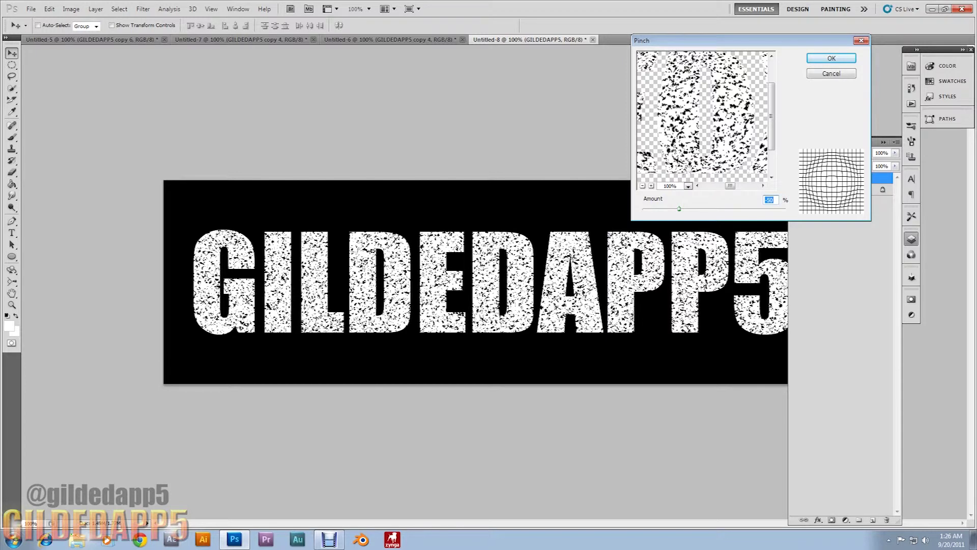
{"action": "left_click", "coordinate": [643, 186]}
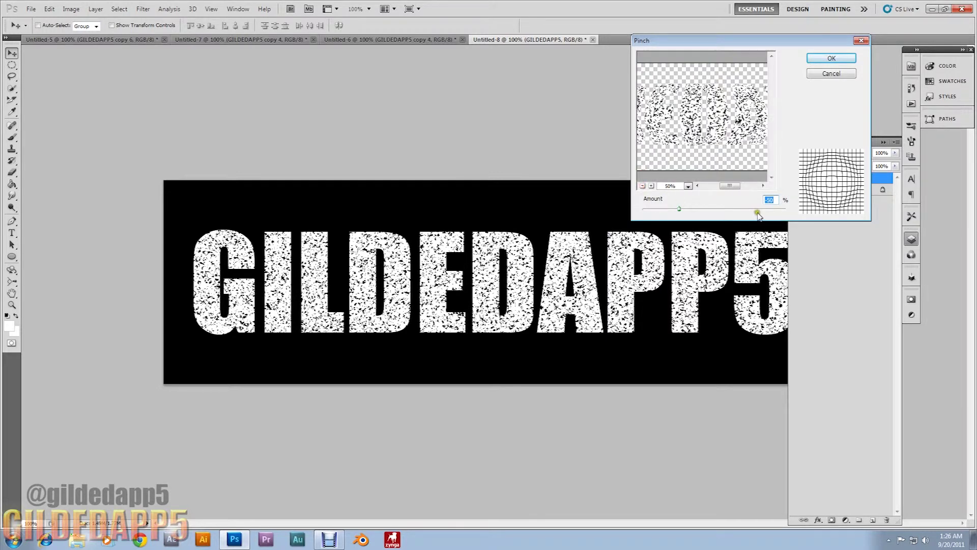
{"action": "left_click", "coordinate": [643, 186]}
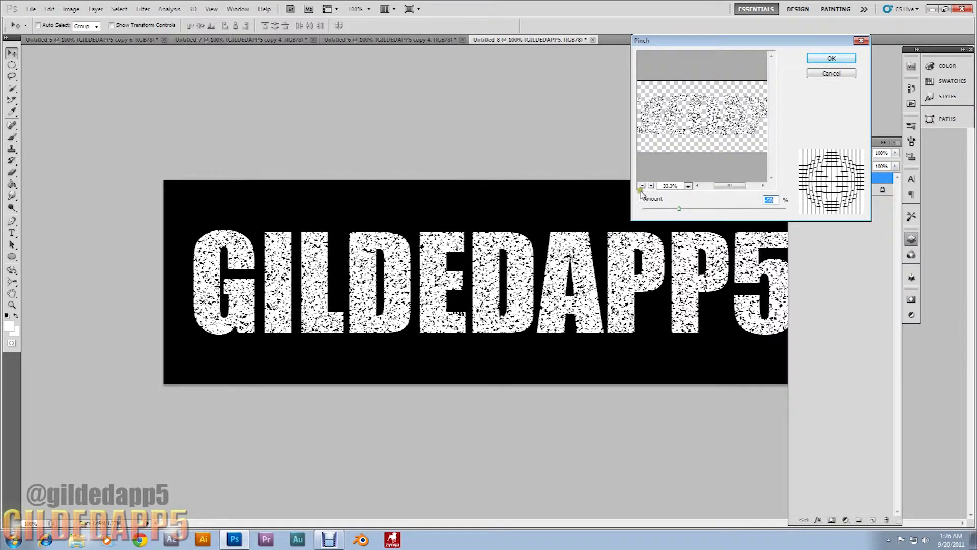
{"action": "left_click", "coordinate": [642, 186]}
{"action": "left_click", "coordinate": [642, 186]}
{"action": "left_click", "coordinate": [643, 186]}
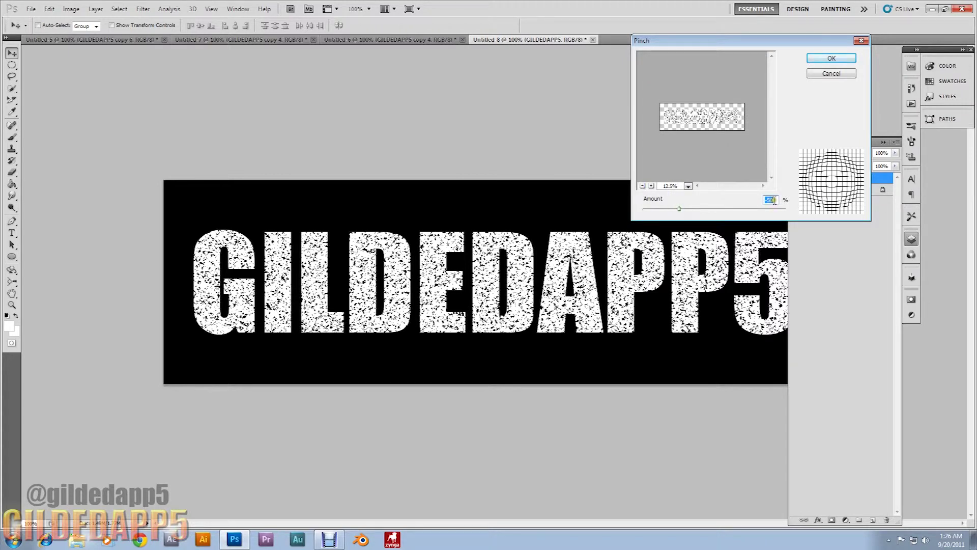
{"action": "left_click", "coordinate": [830, 59]}
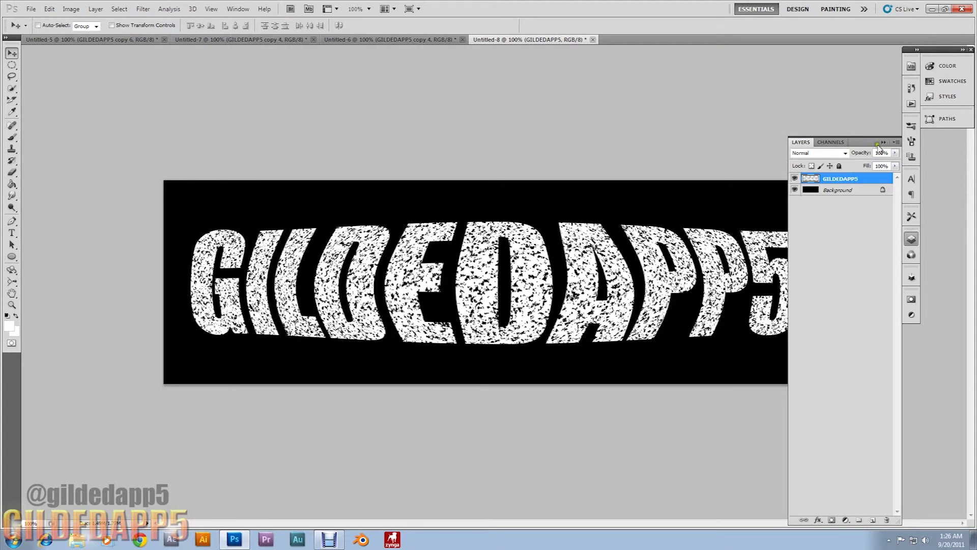
Duplicate the pinched GILDEDAPP5 layer three times, keeping the default copy names
{"action": "left_click", "coordinate": [848, 201]}
{"action": "right_click", "coordinate": [847, 177]}
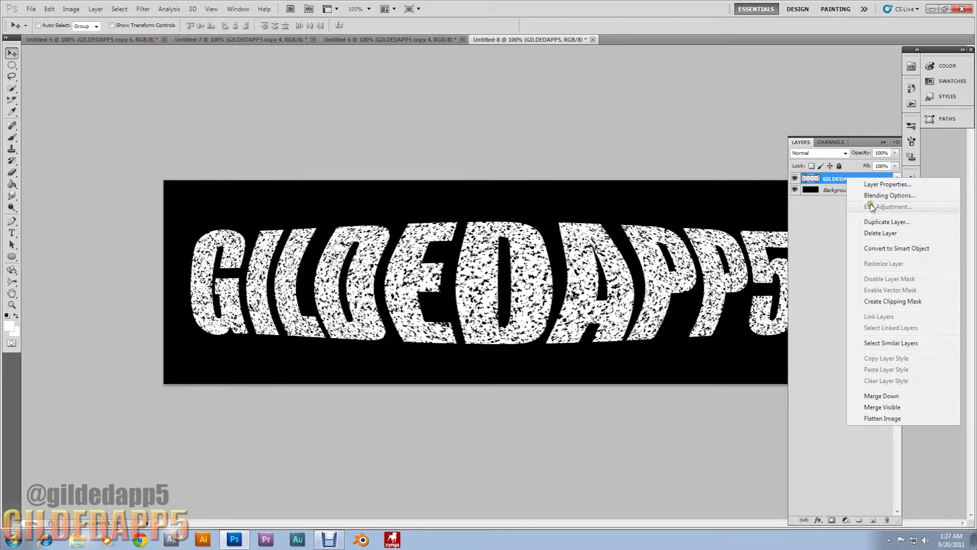
{"action": "left_click", "coordinate": [872, 222]}
{"action": "left_click", "coordinate": [586, 169]}
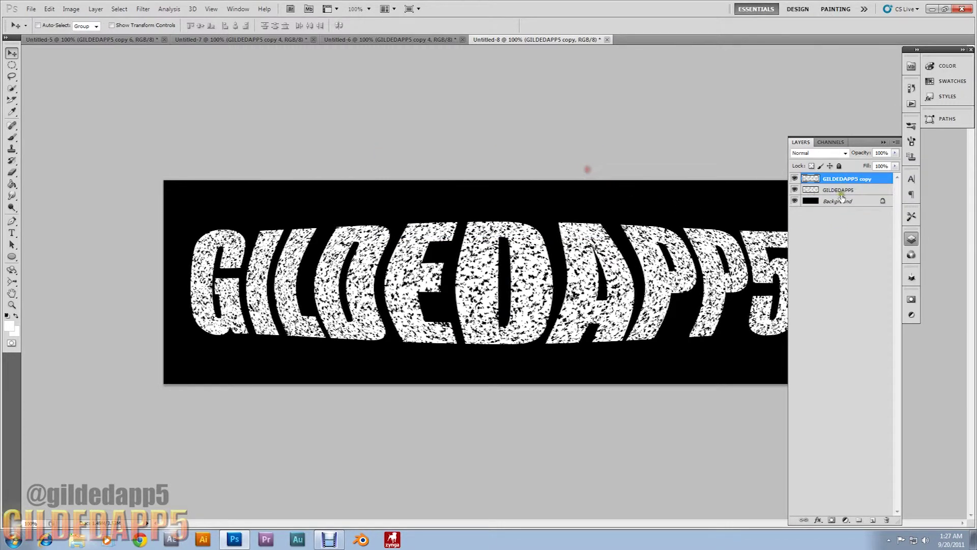
{"action": "right_click", "coordinate": [844, 179]}
{"action": "left_click", "coordinate": [860, 222]}
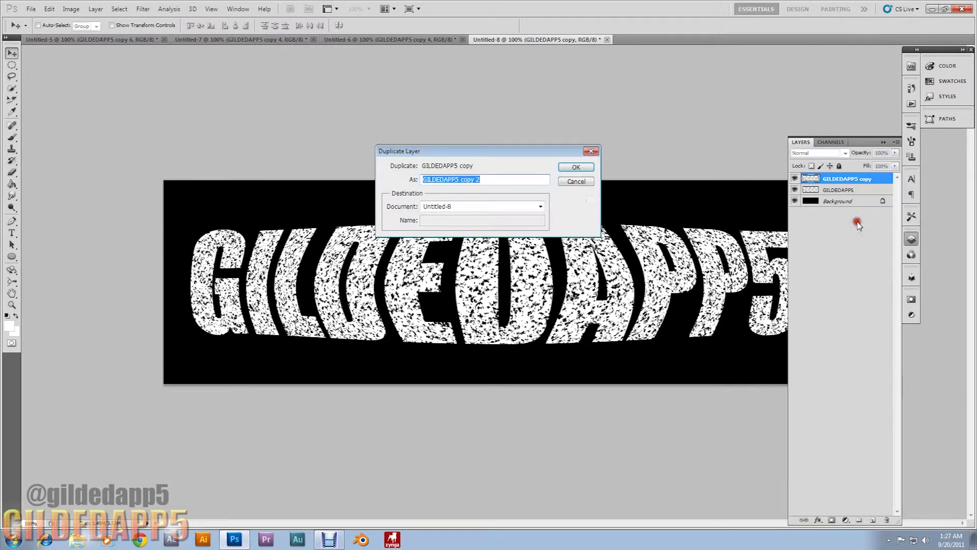
{"action": "left_click", "coordinate": [588, 168]}
{"action": "right_click", "coordinate": [845, 179]}
{"action": "left_click", "coordinate": [872, 224]}
{"action": "left_click", "coordinate": [583, 168]}
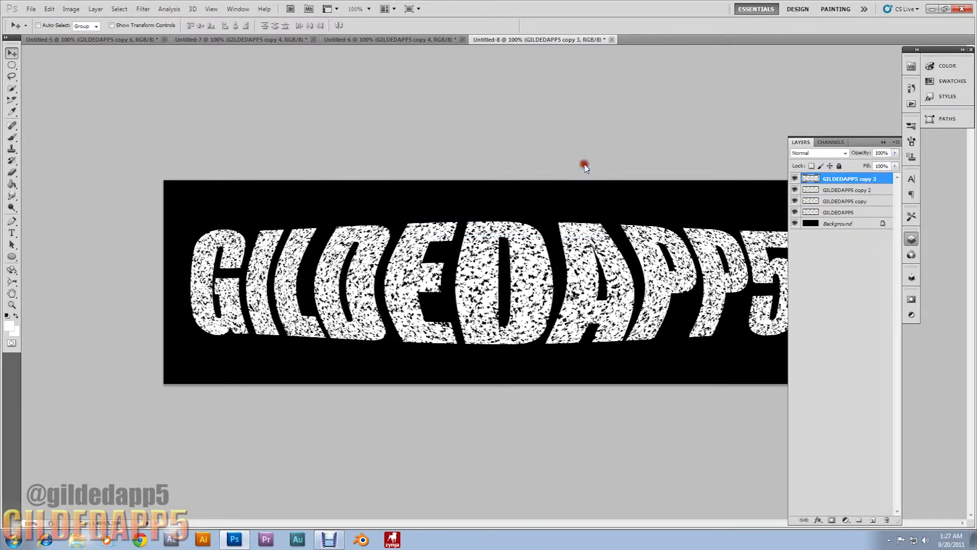
Rename the topmost layer, GILDEDAPP5 copy 3, as LIGHT
{"action": "double_click", "coordinate": [841, 179]}
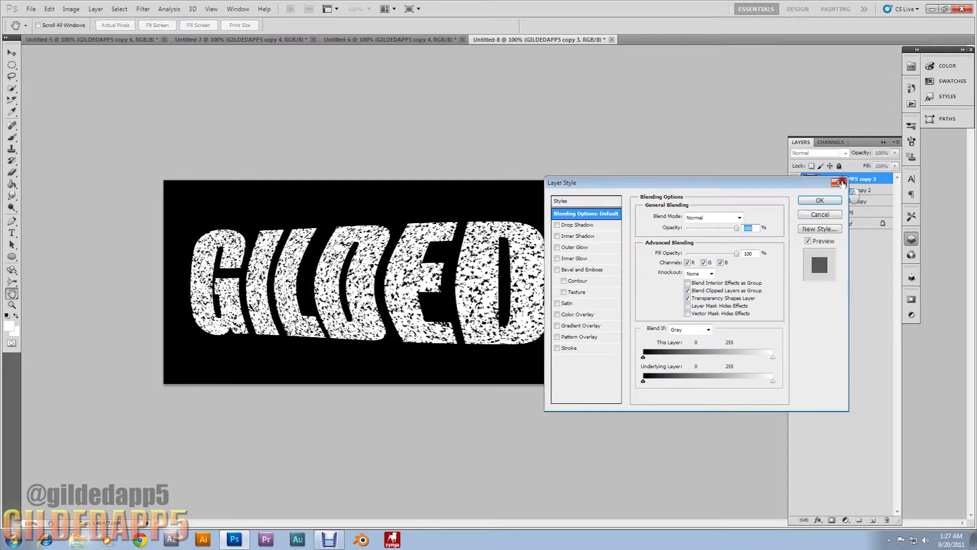
{"action": "left_click", "coordinate": [819, 214]}
{"action": "double_click", "coordinate": [855, 179]}
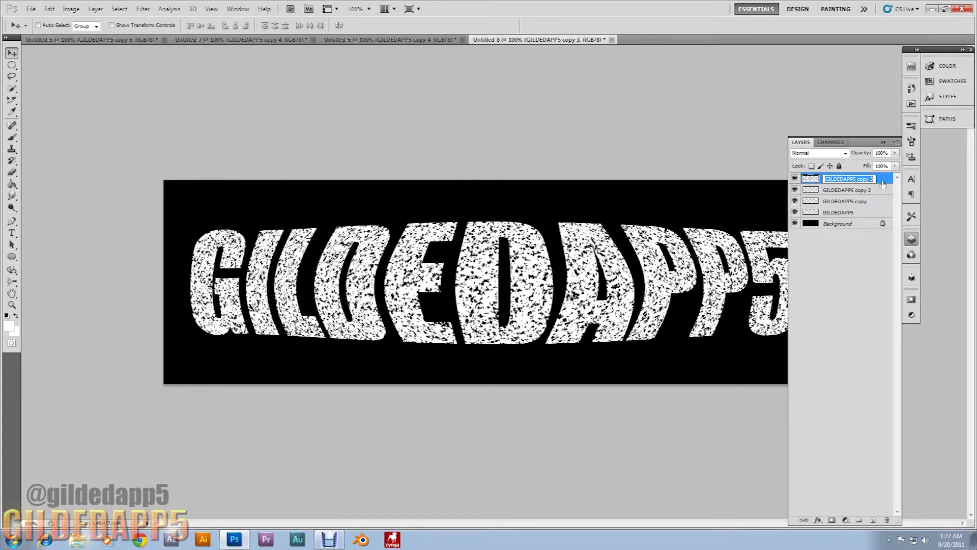
{"action": "type", "text": "LIGHT"}
{"action": "key", "text": "Return"}
Rename the GILDEDAPP5 copy 2 layer as TEXT and hide both the LIGHT and TEXT layers
{"action": "double_click", "coordinate": [860, 190]}
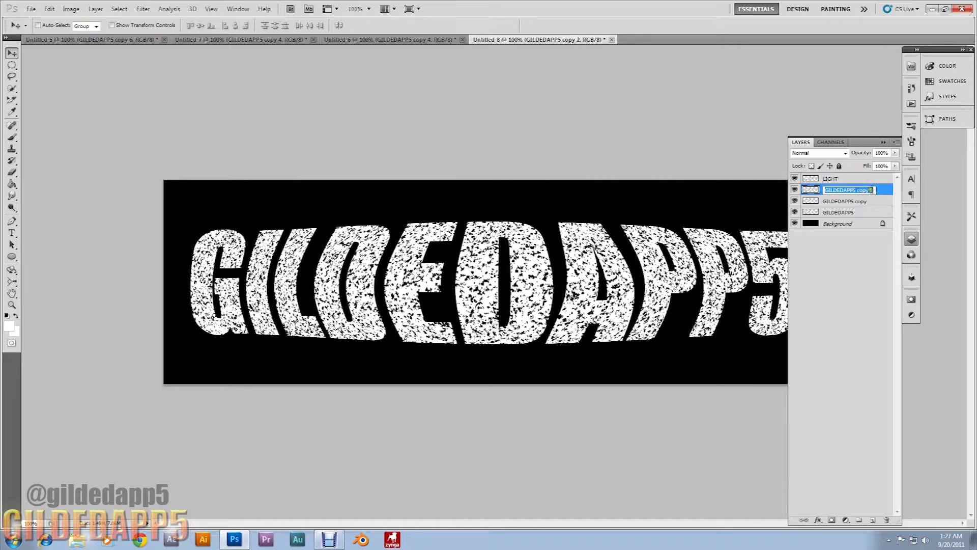
{"action": "type", "text": "TEXT"}
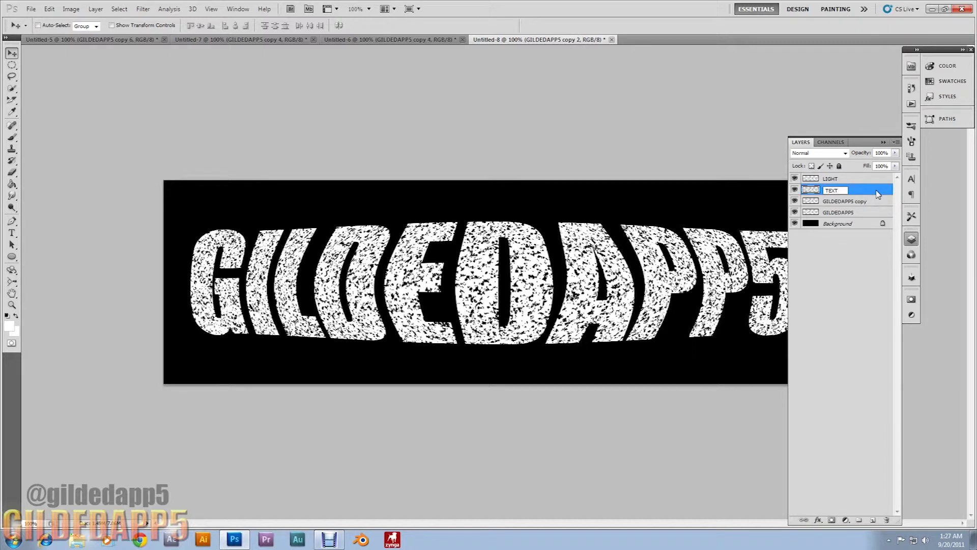
{"action": "left_click", "coordinate": [874, 255]}
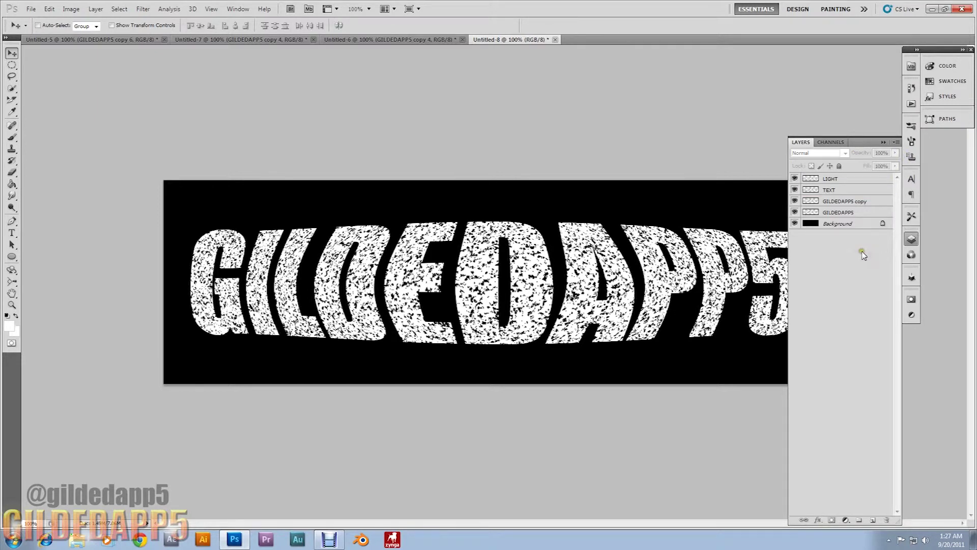
{"action": "left_click_drag", "start_coordinate": [795, 179], "coordinate": [794, 189]}
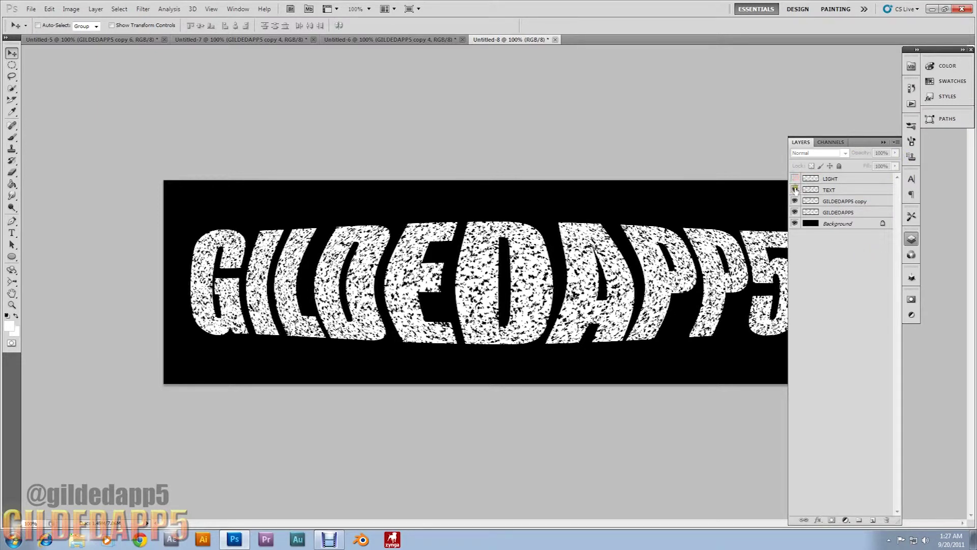
Apply a Motion Blur to the original GILDEDAPP5 layer at a 45° angle and 100 pixels distance
{"action": "left_click", "coordinate": [842, 213]}
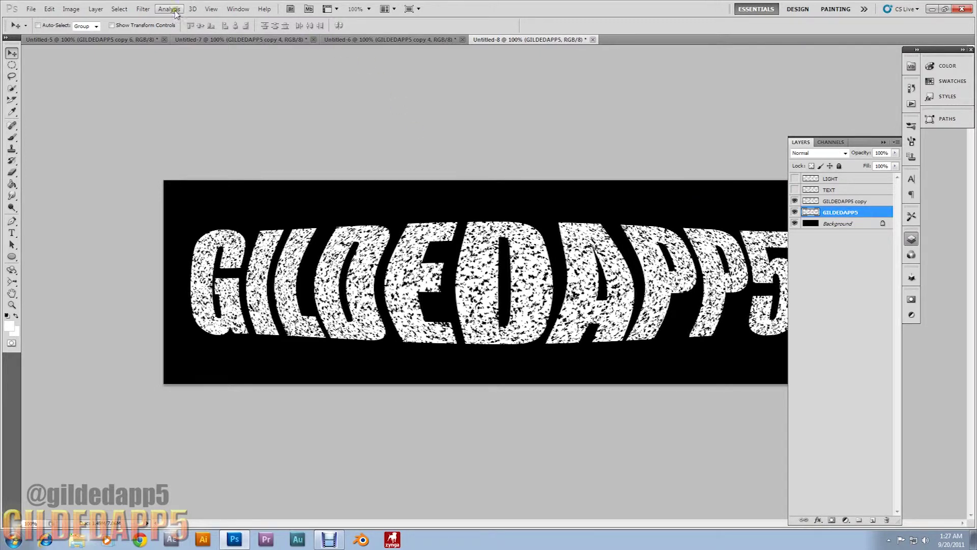
{"action": "left_click", "coordinate": [143, 9]}
{"action": "mouse_move", "coordinate": [201, 101]}
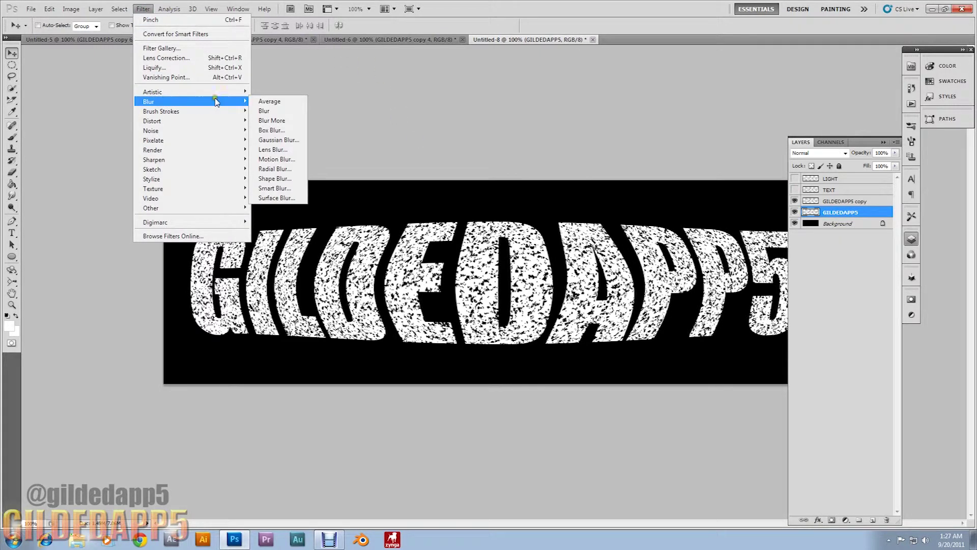
{"action": "left_click", "coordinate": [275, 159]}
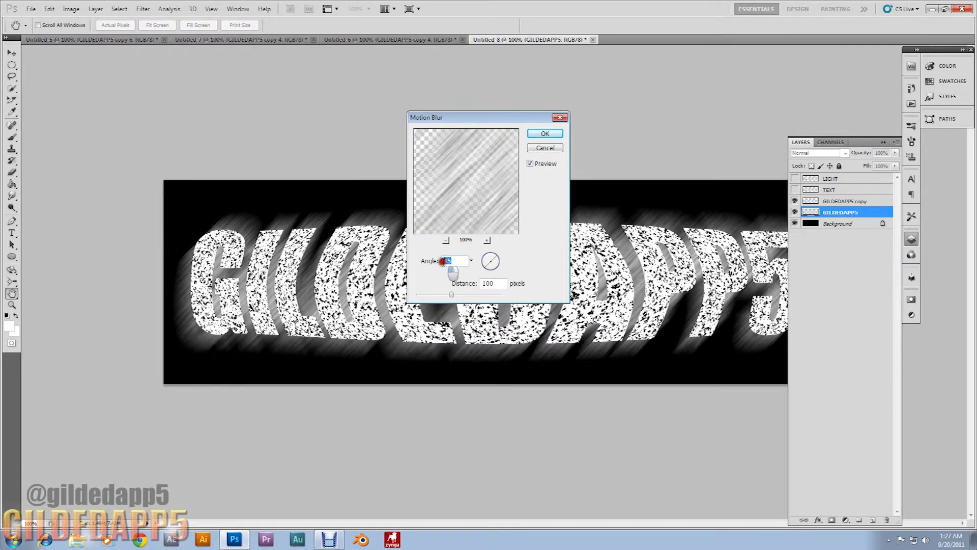
{"action": "double_click", "coordinate": [457, 260]}
{"action": "left_click", "coordinate": [546, 133]}
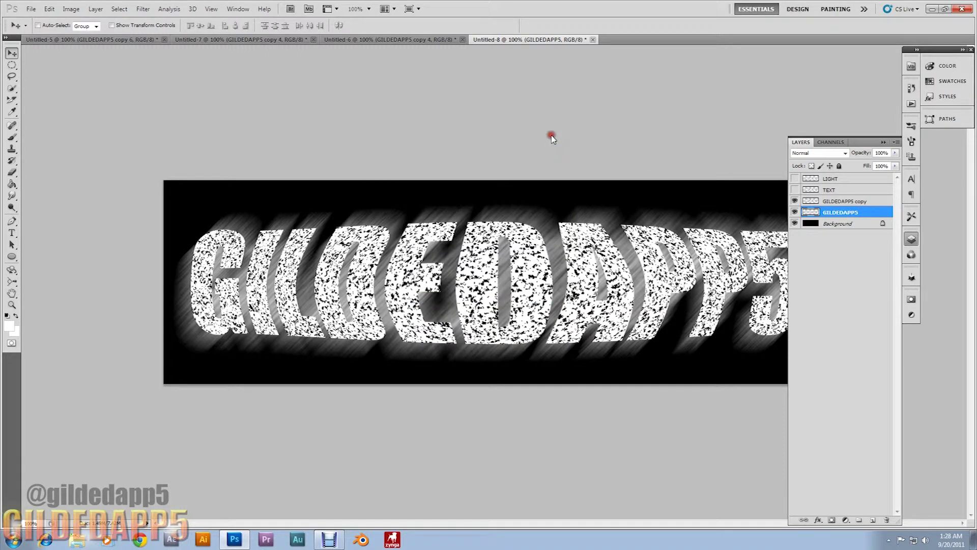
Apply a Motion Blur at -45° and 100 pixels to the GILDEDAPP5 copy layer and merge it down into GILDEDAPP5
{"action": "left_click", "coordinate": [840, 202]}
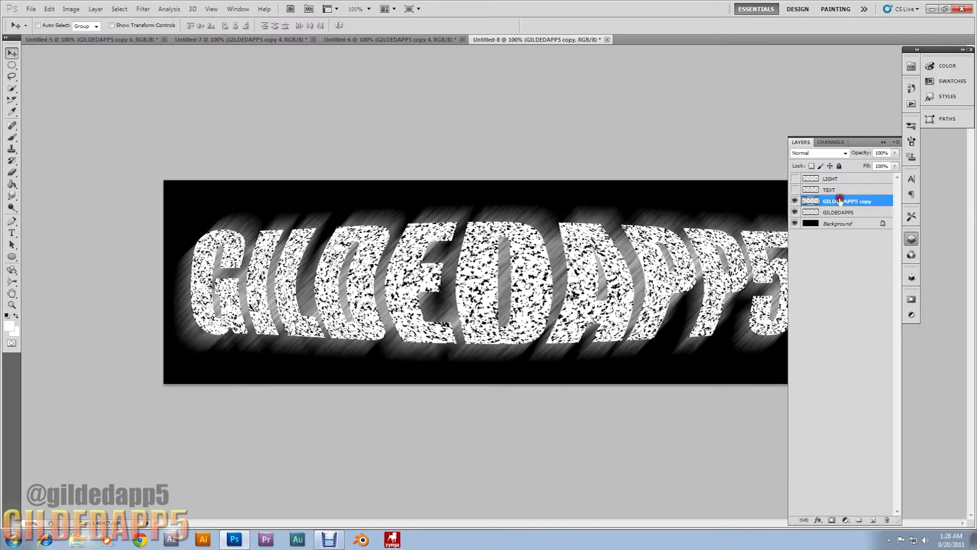
{"action": "left_click", "coordinate": [151, 10]}
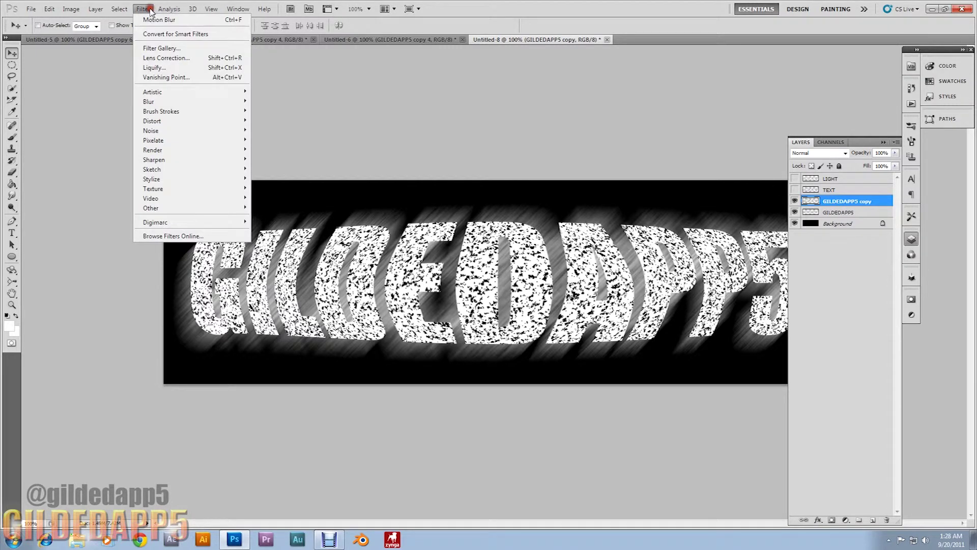
{"action": "mouse_move", "coordinate": [219, 103]}
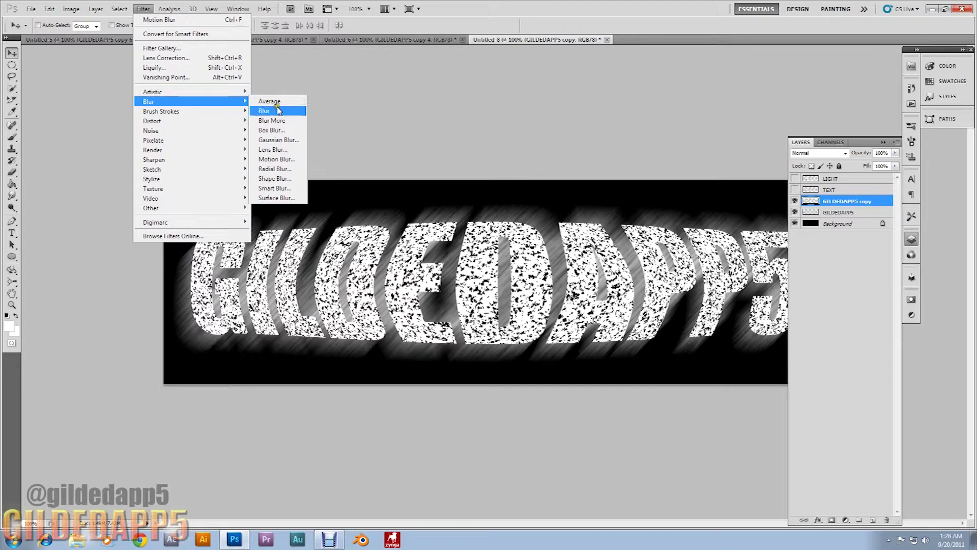
{"action": "left_click", "coordinate": [278, 160]}
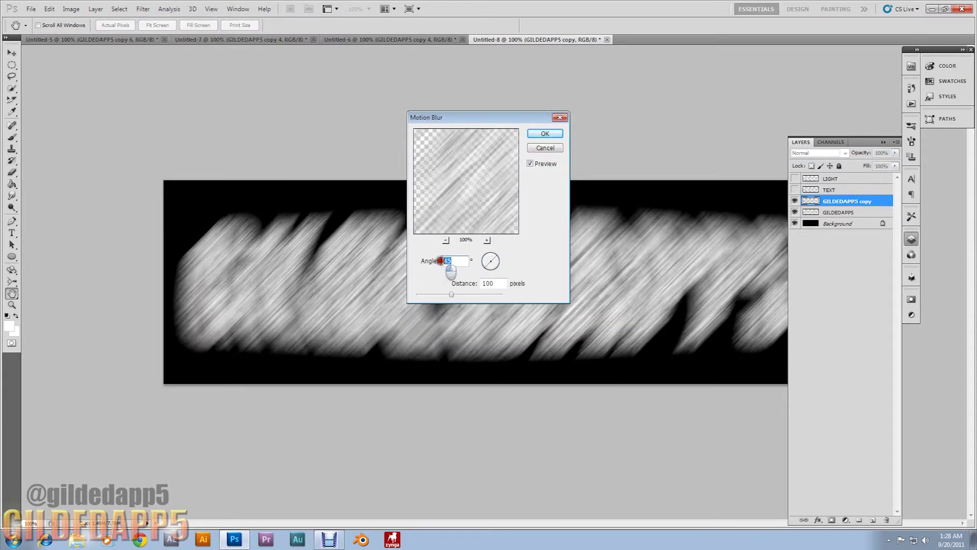
{"action": "type", "text": "-45"}
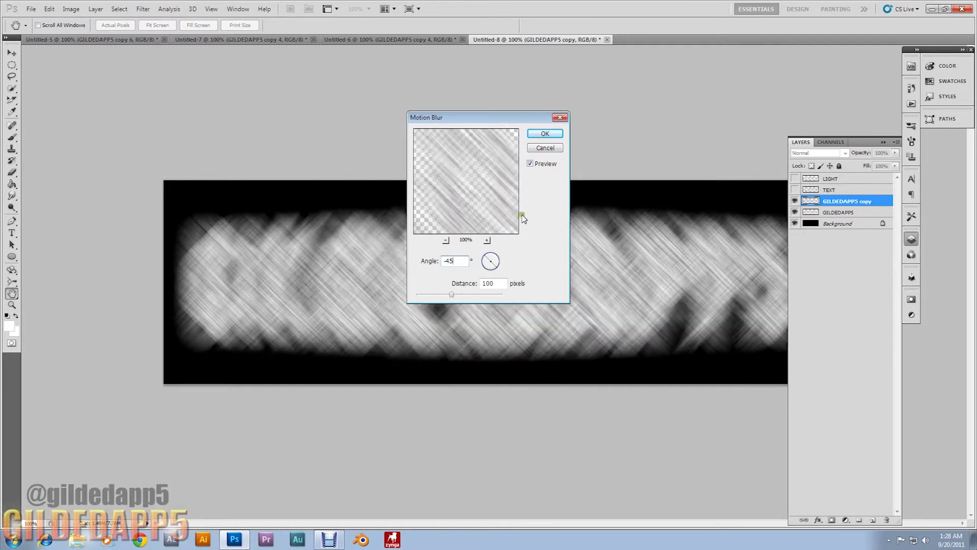
{"action": "left_click", "coordinate": [533, 134]}
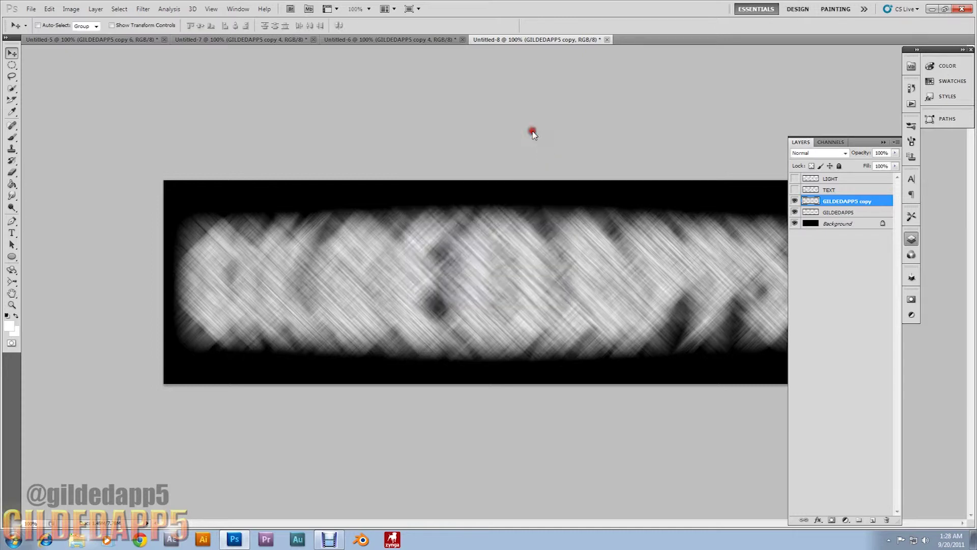
{"action": "right_click", "coordinate": [841, 207]}
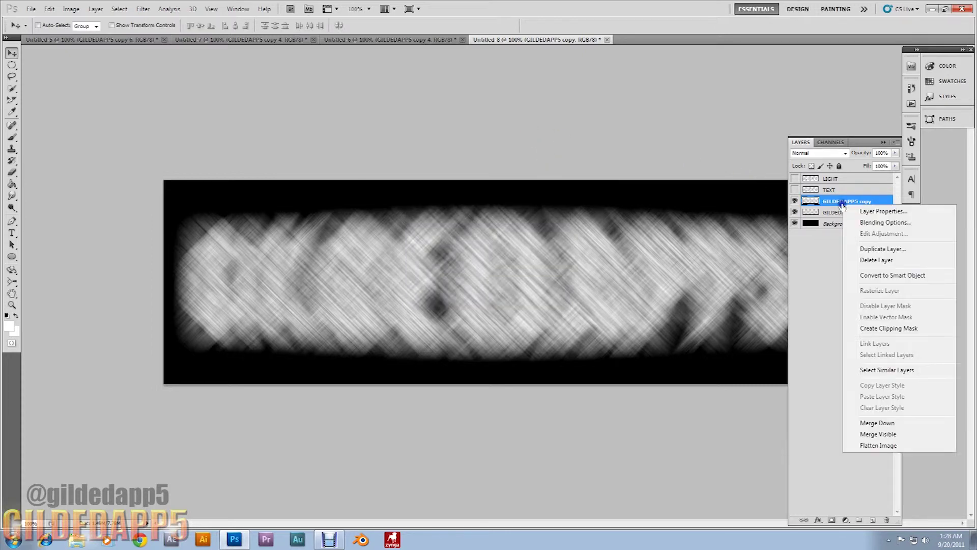
{"action": "left_click", "coordinate": [886, 423]}
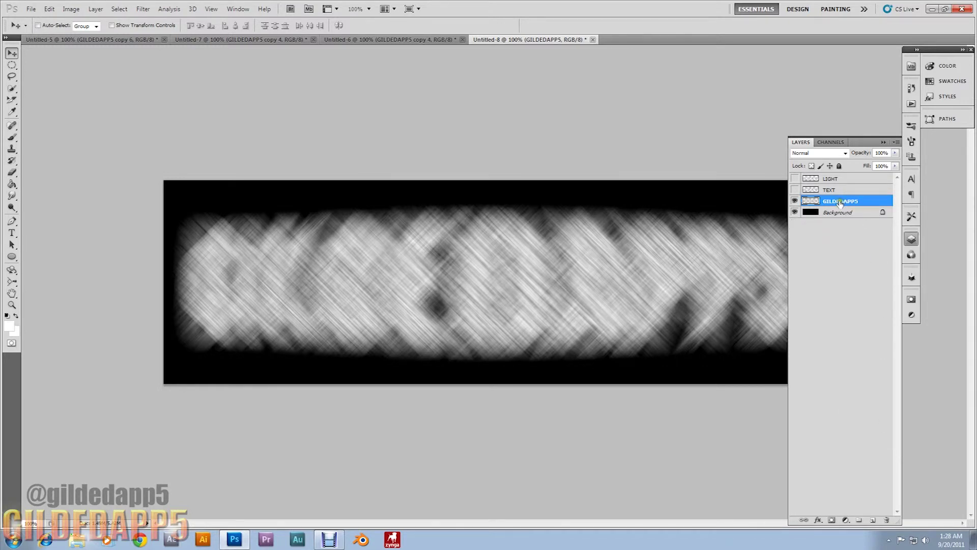
Apply a Gaussian Blur to the merged GILDEDAPP5 layer
{"action": "left_click", "coordinate": [143, 9]}
{"action": "mouse_move", "coordinate": [198, 104]}
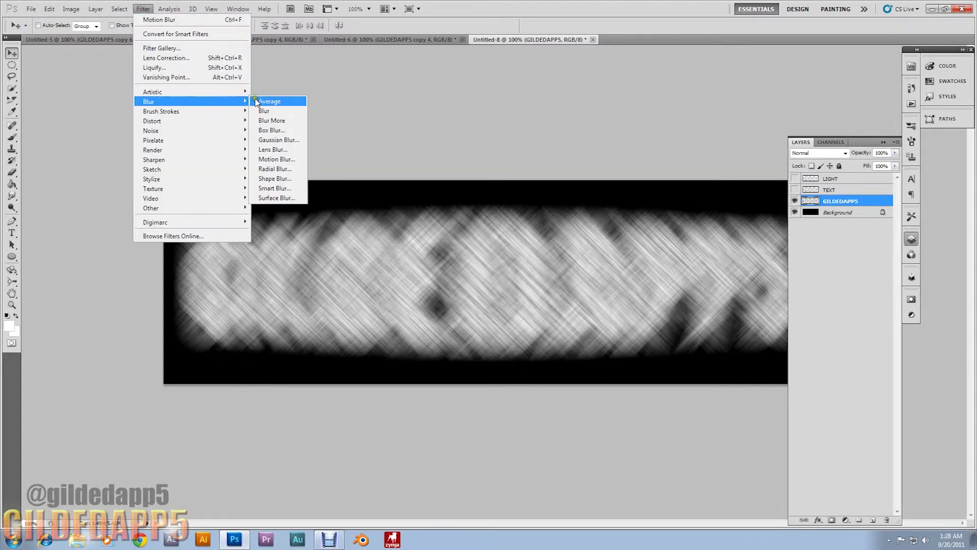
{"action": "left_click", "coordinate": [269, 139]}
{"action": "left_click", "coordinate": [437, 265]}
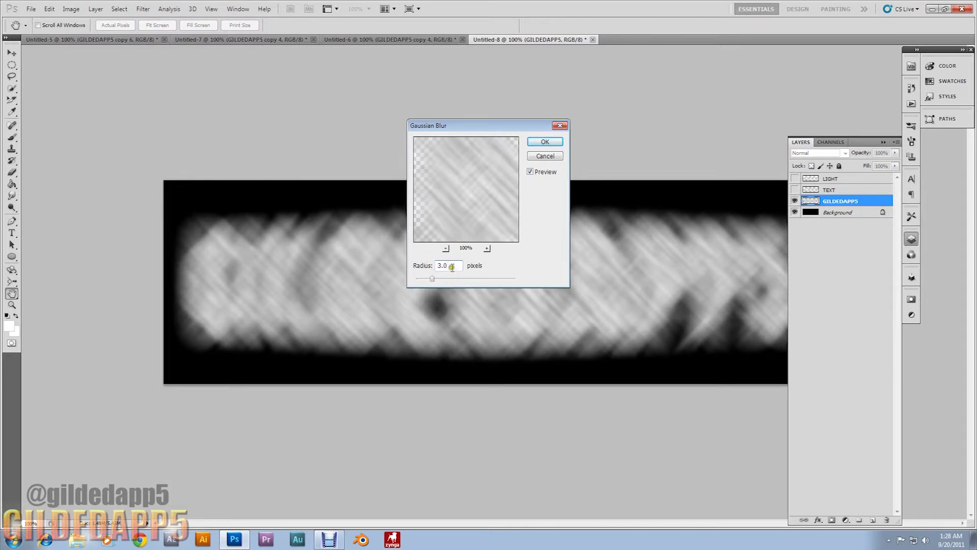
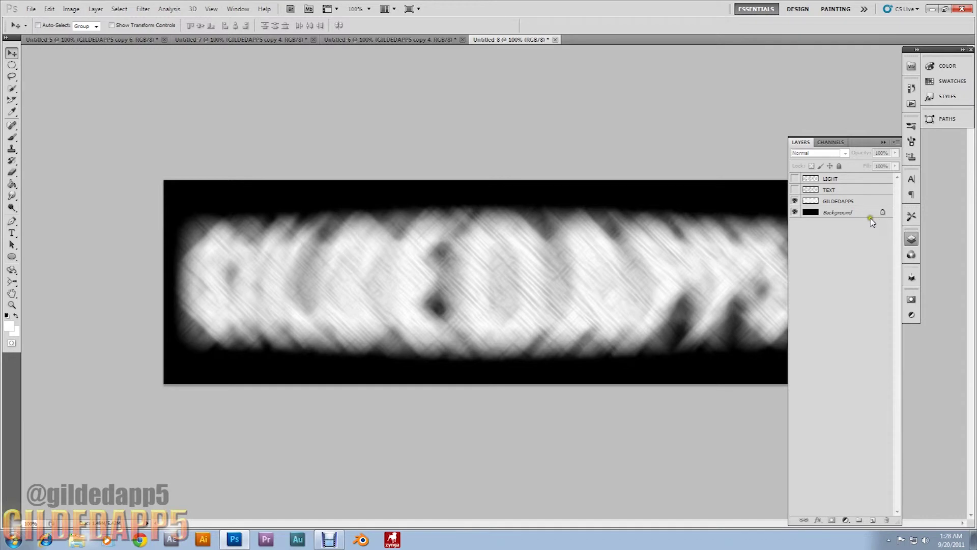
Add a Levels adjustment layer to the document
{"action": "left_click", "coordinate": [844, 518]}
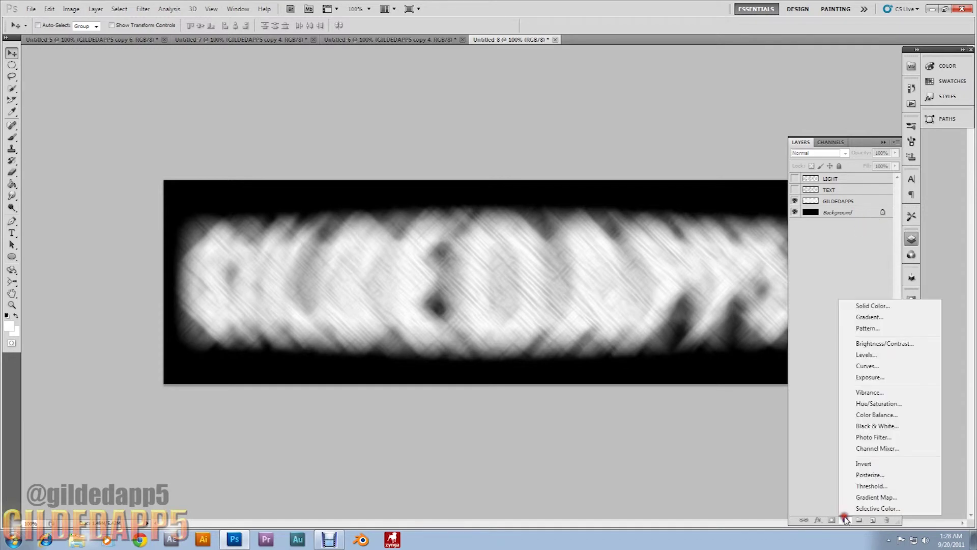
{"action": "left_click", "coordinate": [863, 355]}
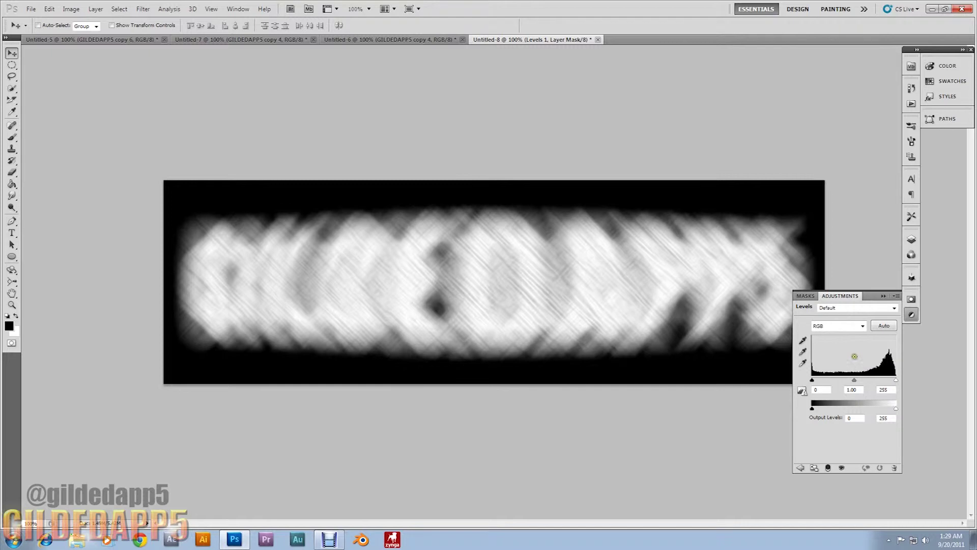
Set the RGB midtone input level of the Levels adjustment layer to 0.28
{"action": "left_click", "coordinate": [835, 327]}
{"action": "left_click", "coordinate": [831, 330]}
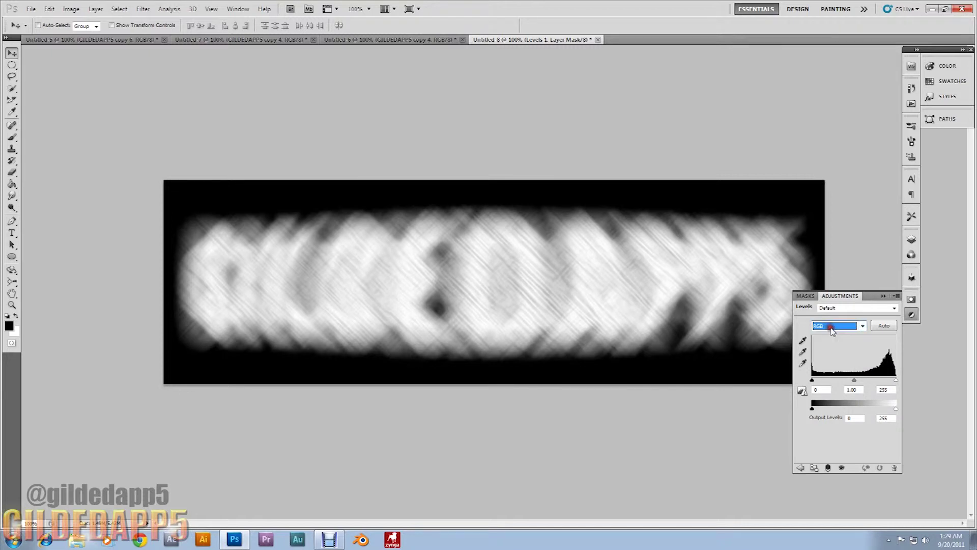
{"action": "left_click", "coordinate": [859, 390]}
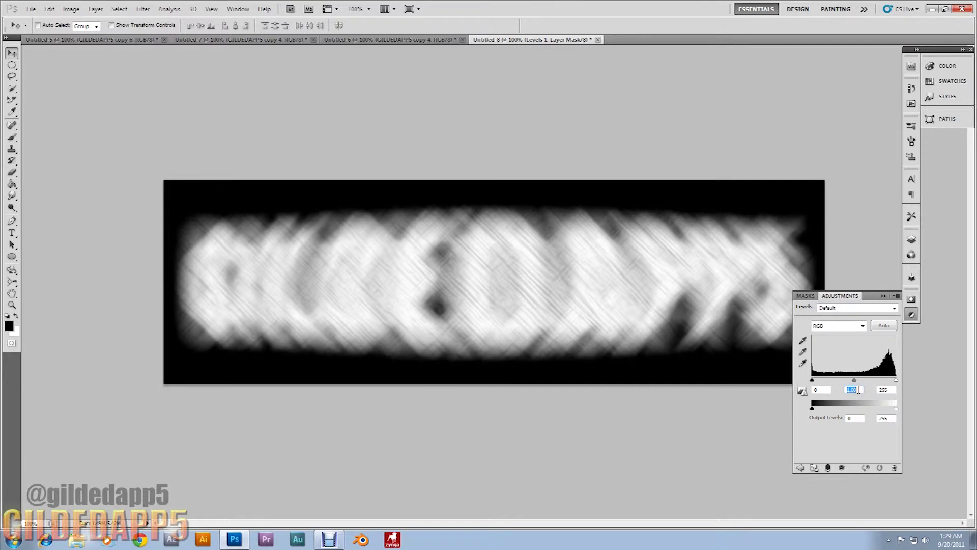
{"action": "type", "text": ".28"}
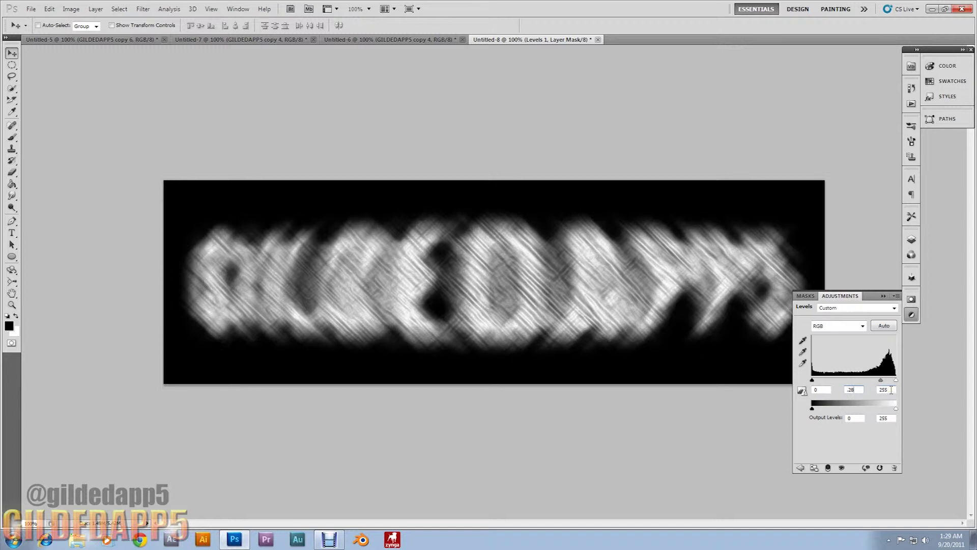
Set the Levels adjustment's Red channel input levels to 12, 0.63 and 112
{"action": "left_click", "coordinate": [862, 327]}
{"action": "left_click", "coordinate": [856, 344]}
{"action": "left_click", "coordinate": [820, 390]}
{"action": "type", "text": "12"}
{"action": "left_click", "coordinate": [843, 390]}
{"action": "type", "text": ".63"}
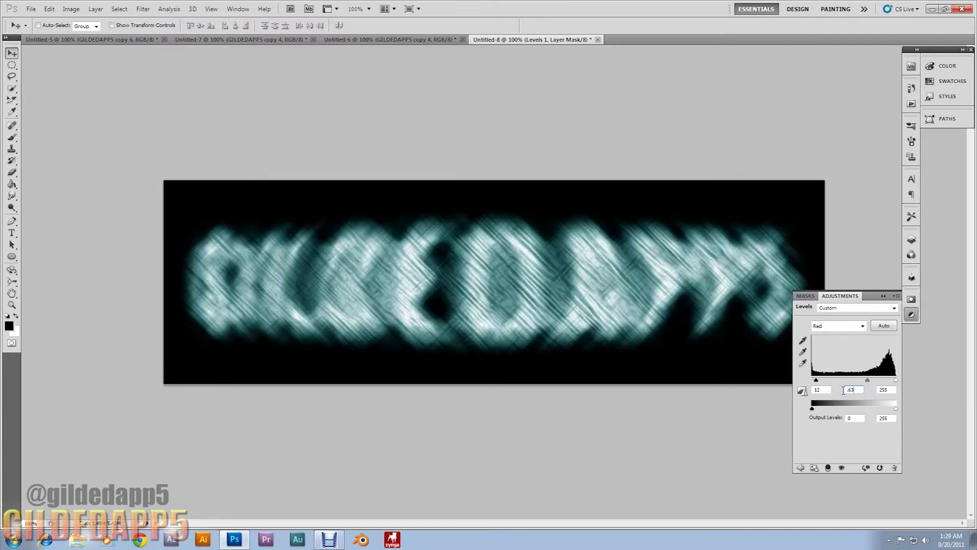
{"action": "left_click", "coordinate": [875, 391]}
{"action": "type", "text": "112"}
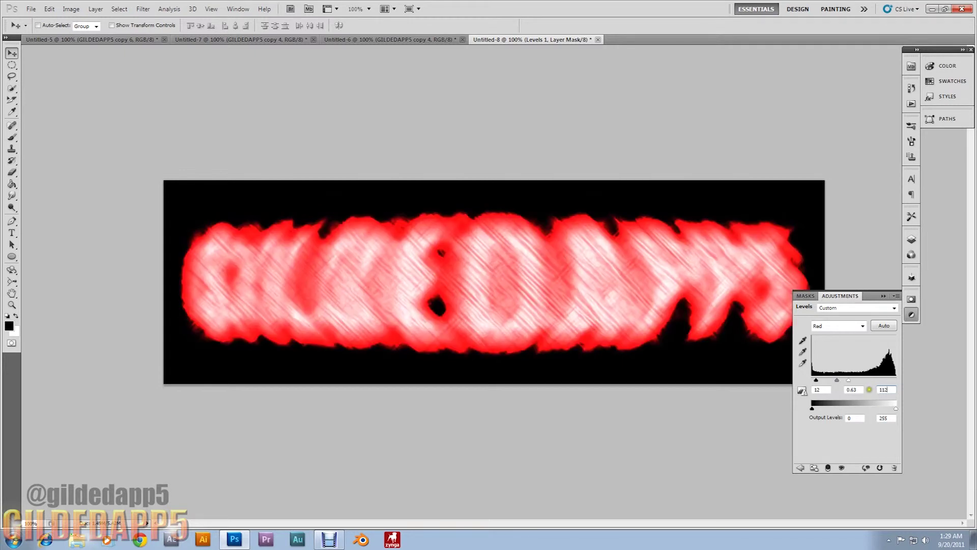
Set the Levels adjustment's Green channel input levels to 93, 2.25 and 173
{"action": "left_click", "coordinate": [863, 327]}
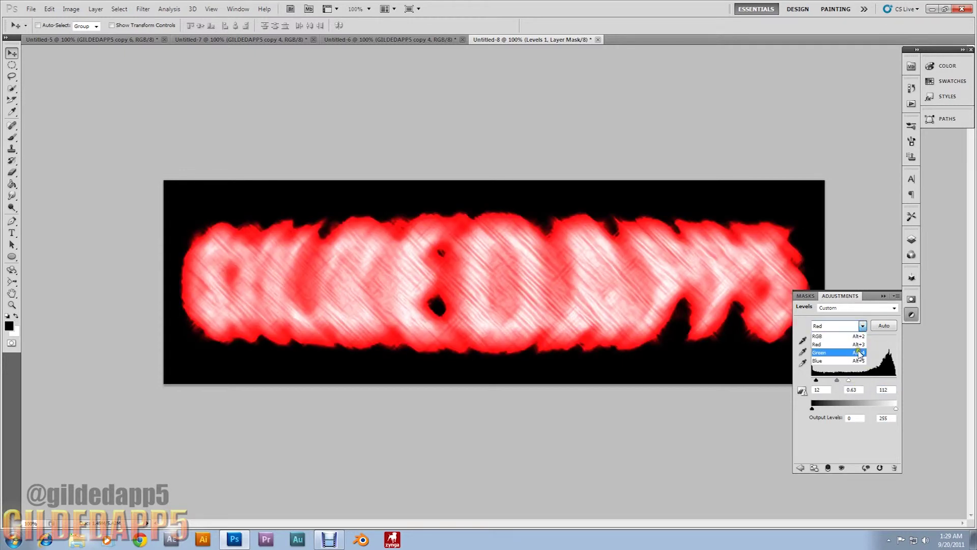
{"action": "left_click", "coordinate": [859, 354]}
{"action": "left_click", "coordinate": [816, 390]}
{"action": "type", "text": "93"}
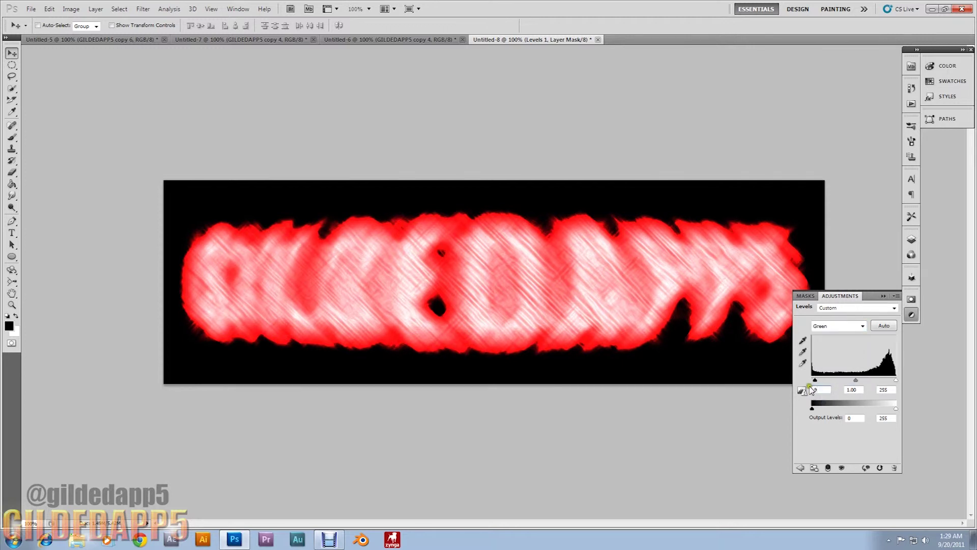
{"action": "key", "text": "Tab"}
{"action": "left_click_drag", "start_coordinate": [854, 390], "coordinate": [838, 389]}
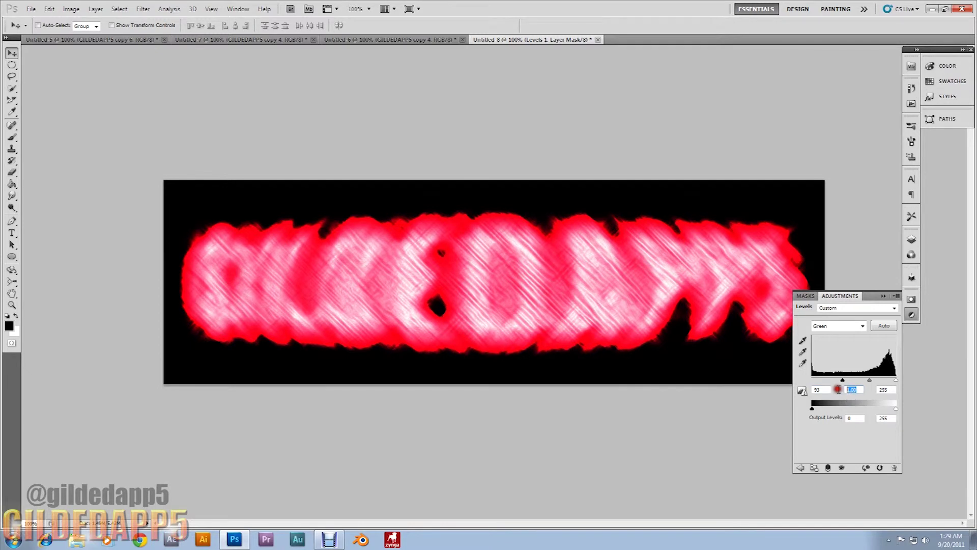
{"action": "type", "text": "2.25"}
{"action": "left_click_drag", "start_coordinate": [896, 391], "coordinate": [877, 391]}
{"action": "type", "text": "173"}
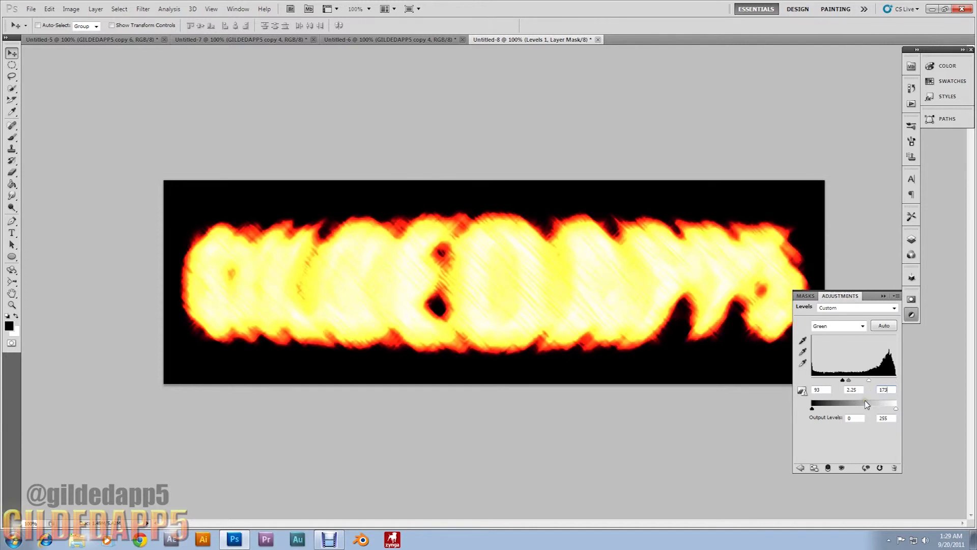
{"action": "left_click", "coordinate": [883, 385]}
Make the hidden TEXT layer visible and invert its colours
{"action": "left_click", "coordinate": [912, 239]}
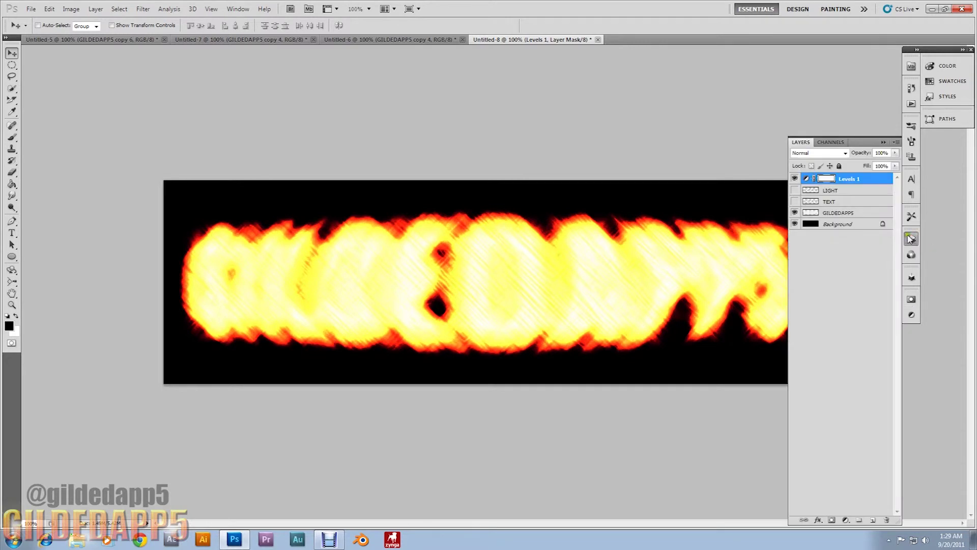
{"action": "left_click", "coordinate": [794, 202]}
{"action": "left_click", "coordinate": [842, 204]}
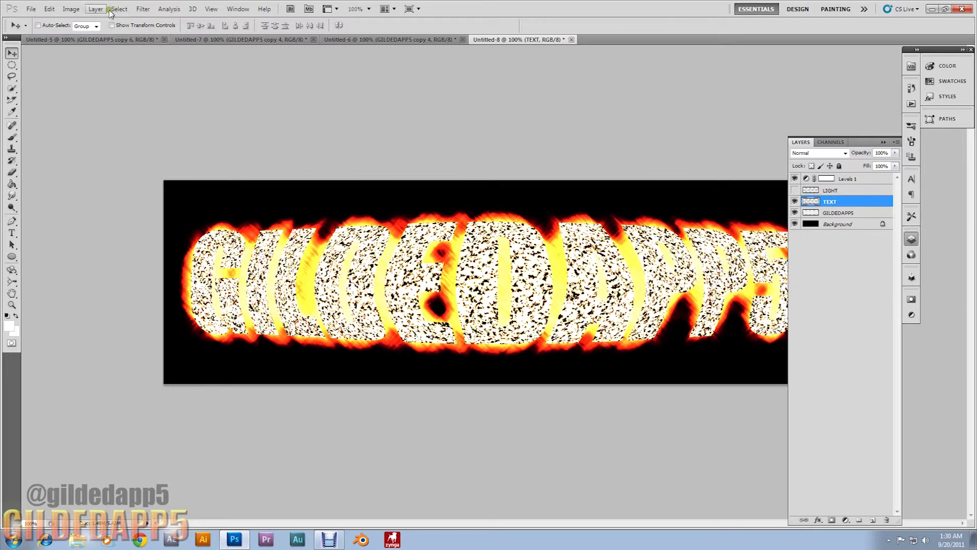
{"action": "left_click", "coordinate": [71, 9]}
{"action": "mouse_move", "coordinate": [153, 34]}
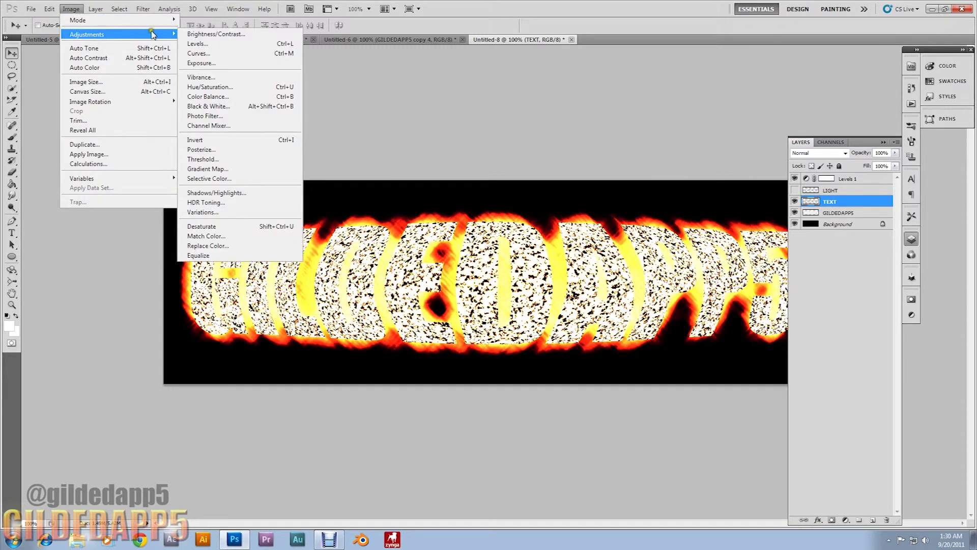
{"action": "left_click", "coordinate": [210, 140]}
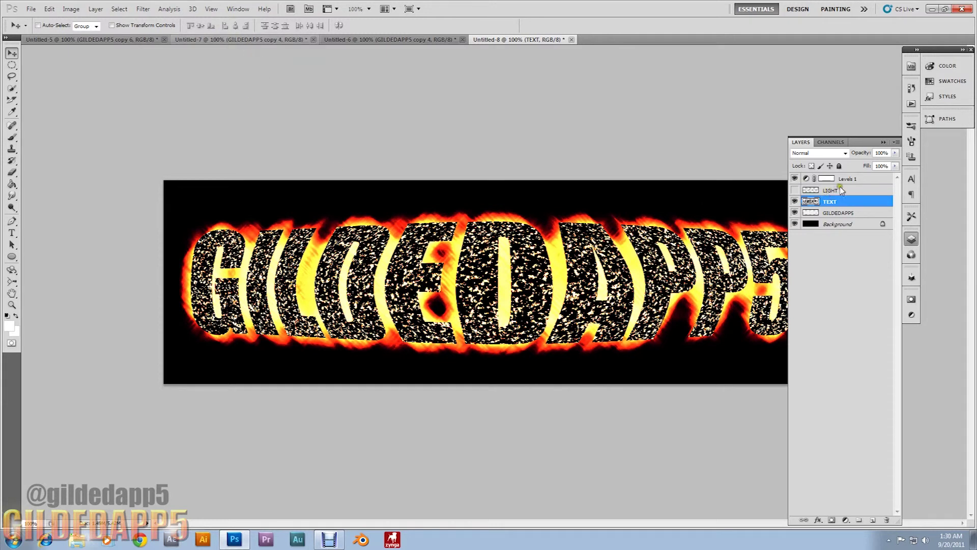
Set the TEXT layer's blend mode to Multiply and apply a Zoom Radial Blur to it with amount 10 and Best quality
{"action": "left_click", "coordinate": [845, 154]}
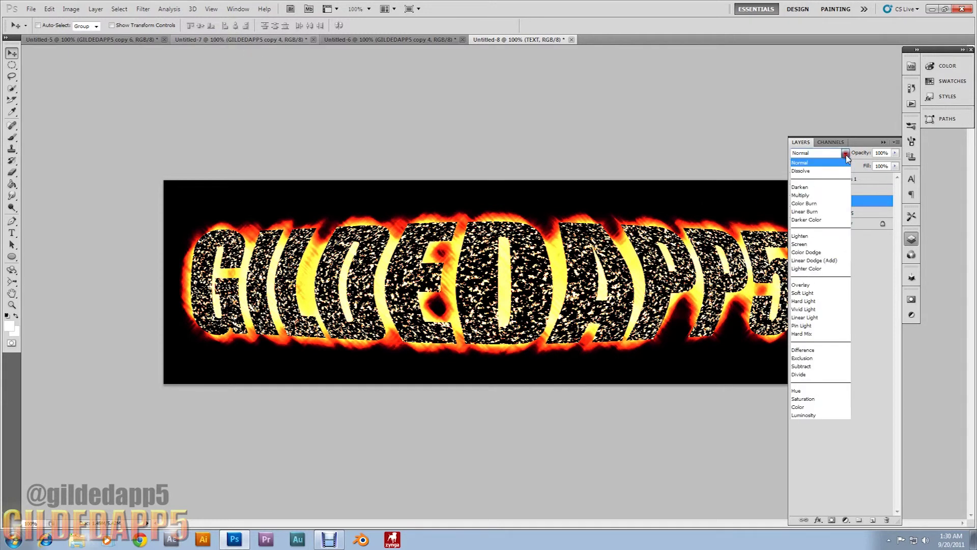
{"action": "left_click", "coordinate": [832, 195]}
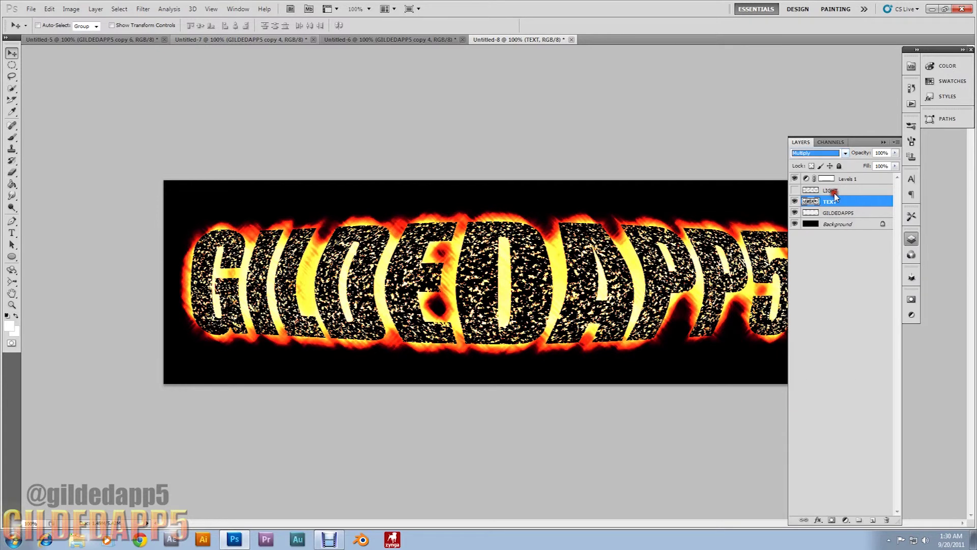
{"action": "left_click", "coordinate": [142, 10]}
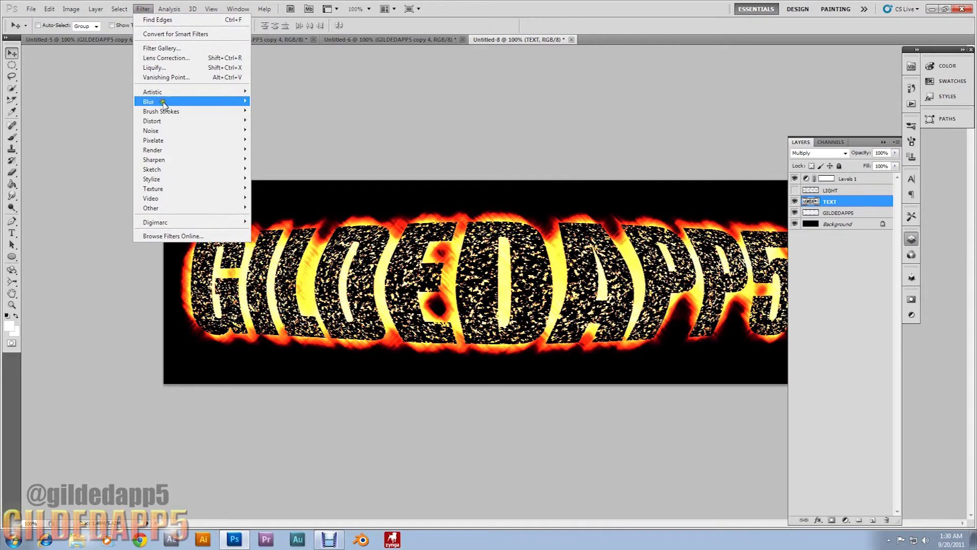
{"action": "mouse_move", "coordinate": [184, 101]}
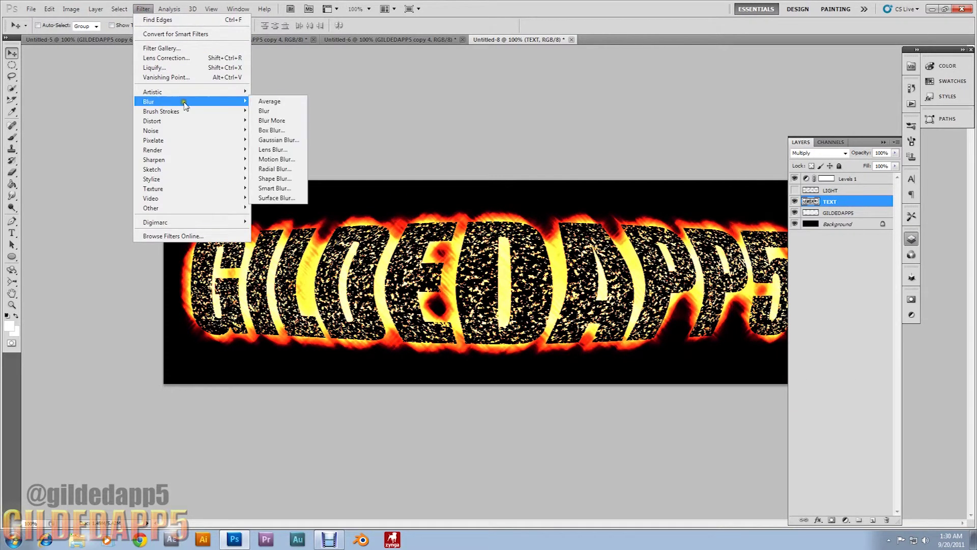
{"action": "left_click", "coordinate": [270, 170]}
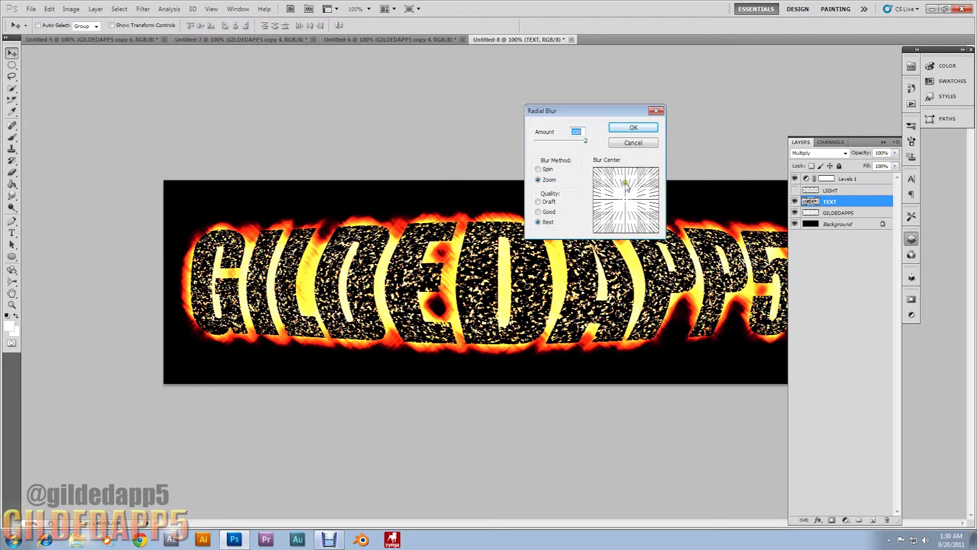
{"action": "left_click_drag", "start_coordinate": [578, 141], "coordinate": [540, 151]}
{"action": "left_click", "coordinate": [537, 179]}
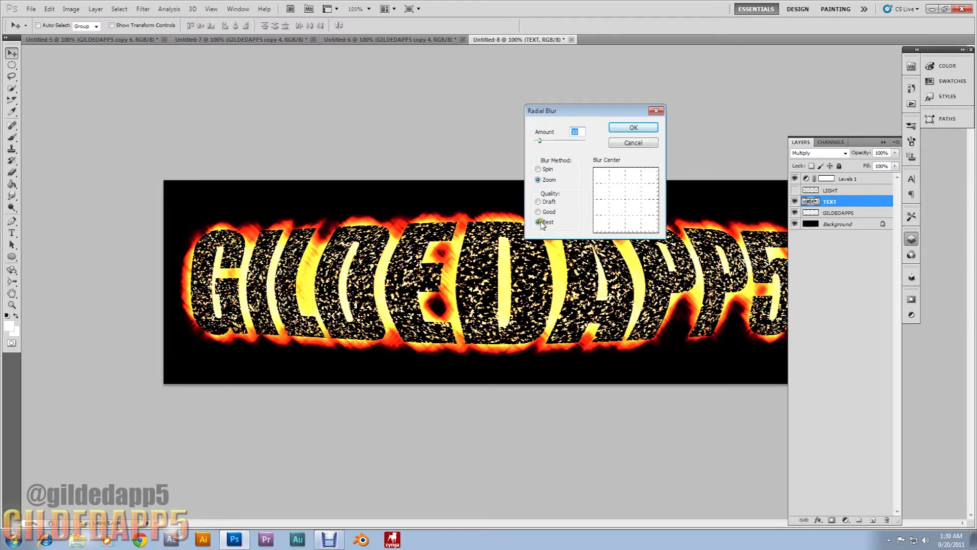
{"action": "left_click", "coordinate": [616, 128]}
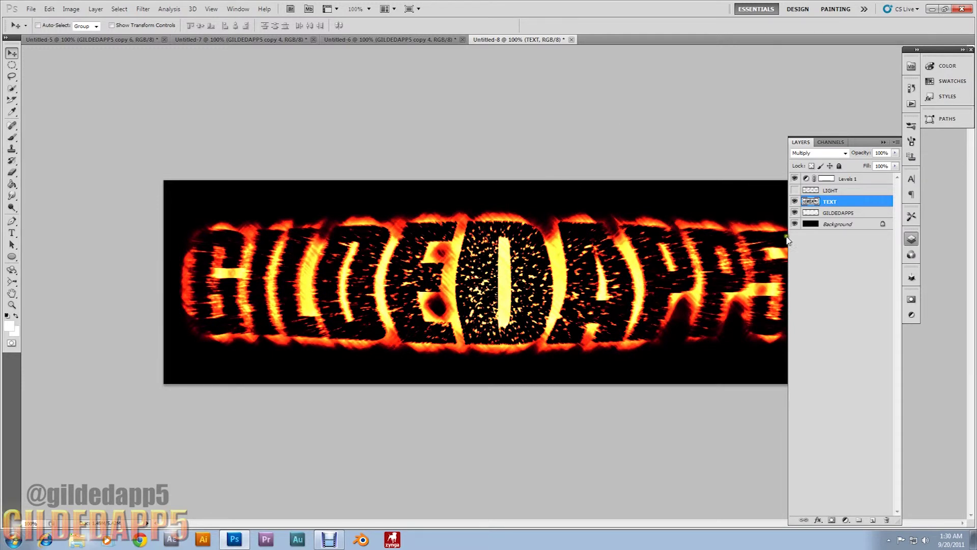
Make the hidden LIGHT layer visible and invert its colours
{"action": "left_click", "coordinate": [836, 192]}
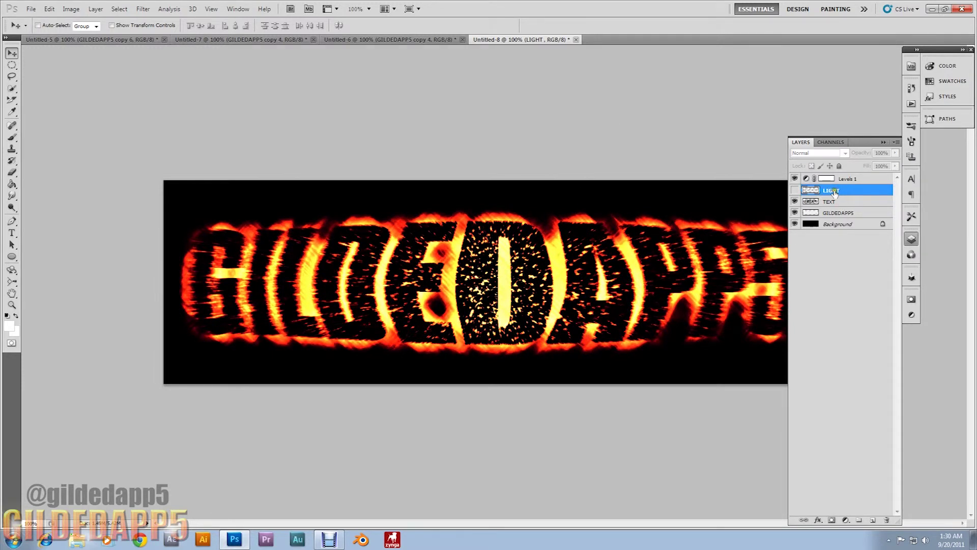
{"action": "left_click", "coordinate": [794, 190]}
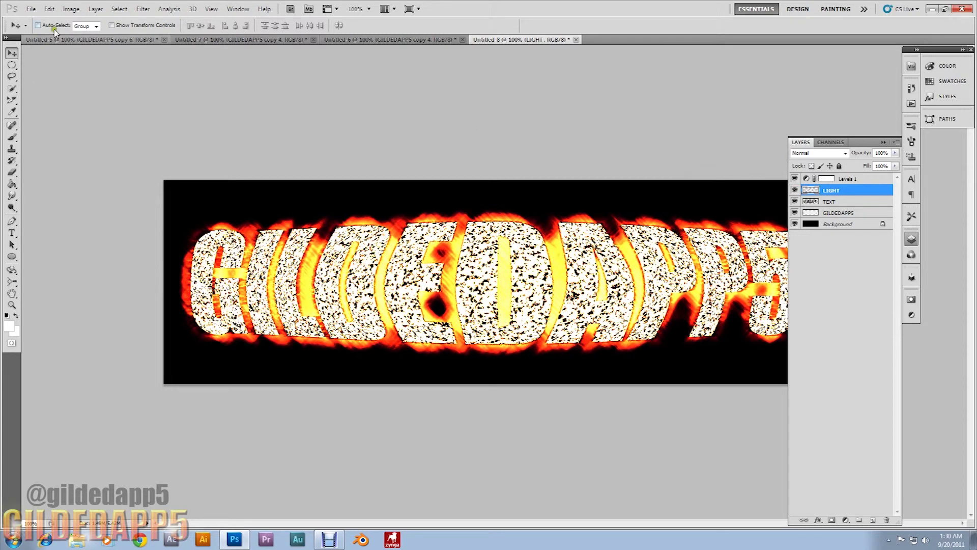
{"action": "left_click", "coordinate": [70, 9]}
{"action": "mouse_move", "coordinate": [88, 34]}
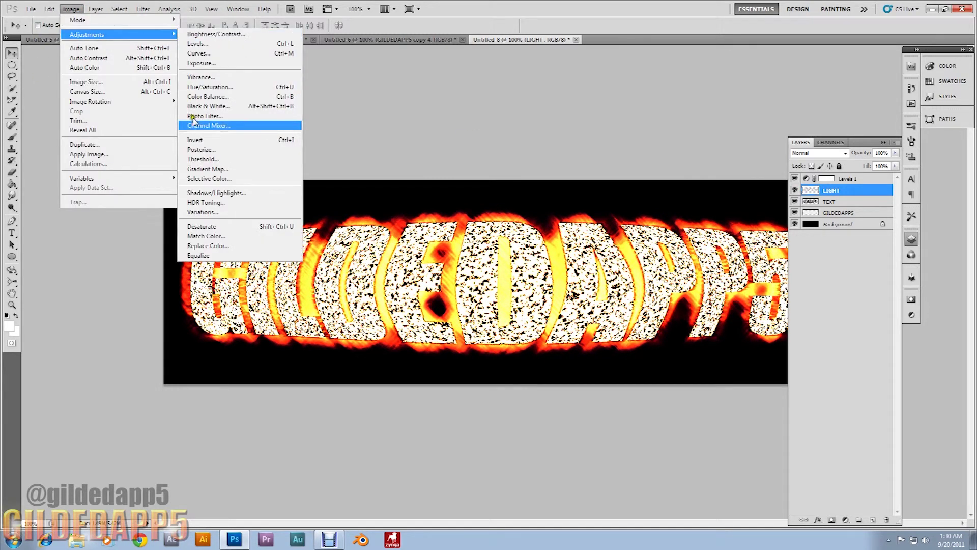
{"action": "left_click", "coordinate": [195, 140]}
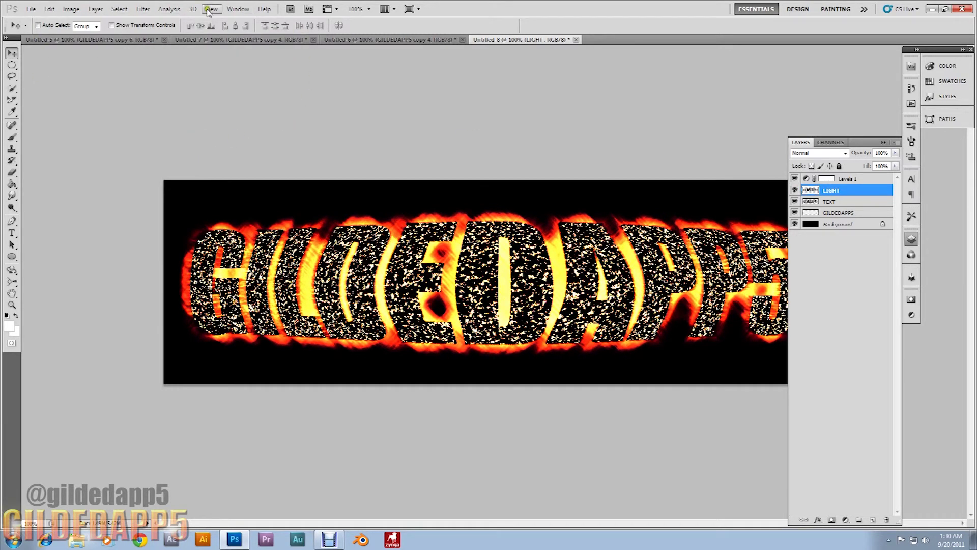
Set the LIGHT layer's blend mode to Screen and apply a Zoom Radial Blur to it at Best quality
{"action": "left_click", "coordinate": [844, 153]}
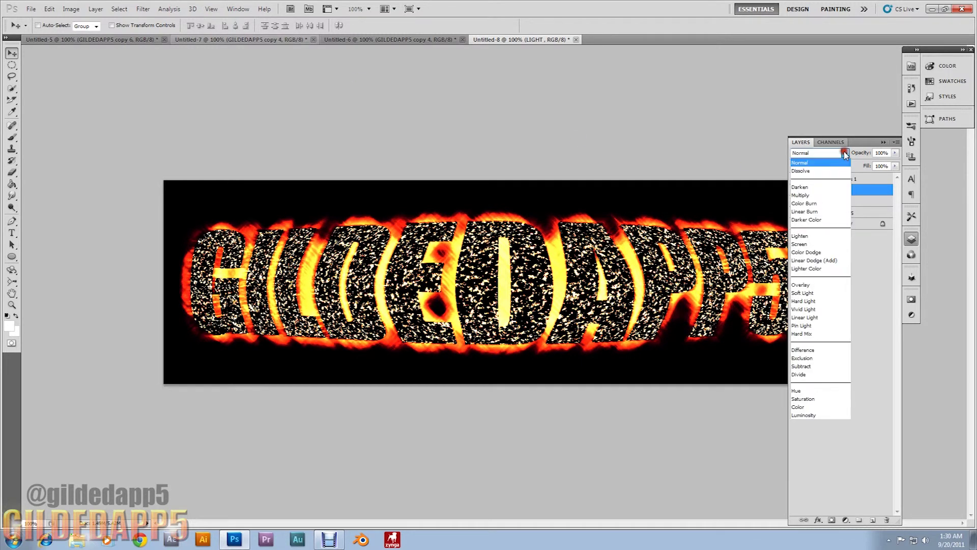
{"action": "left_click", "coordinate": [819, 244]}
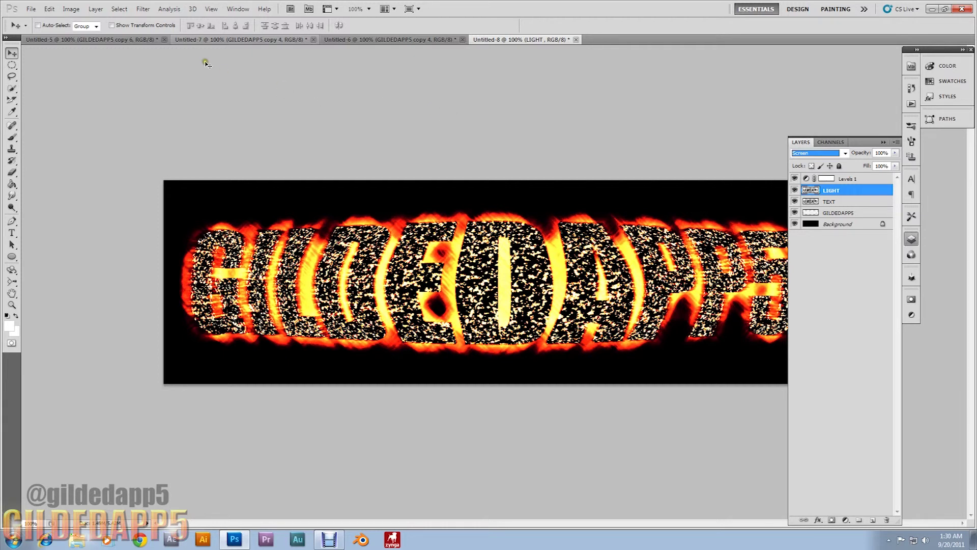
{"action": "left_click", "coordinate": [143, 10]}
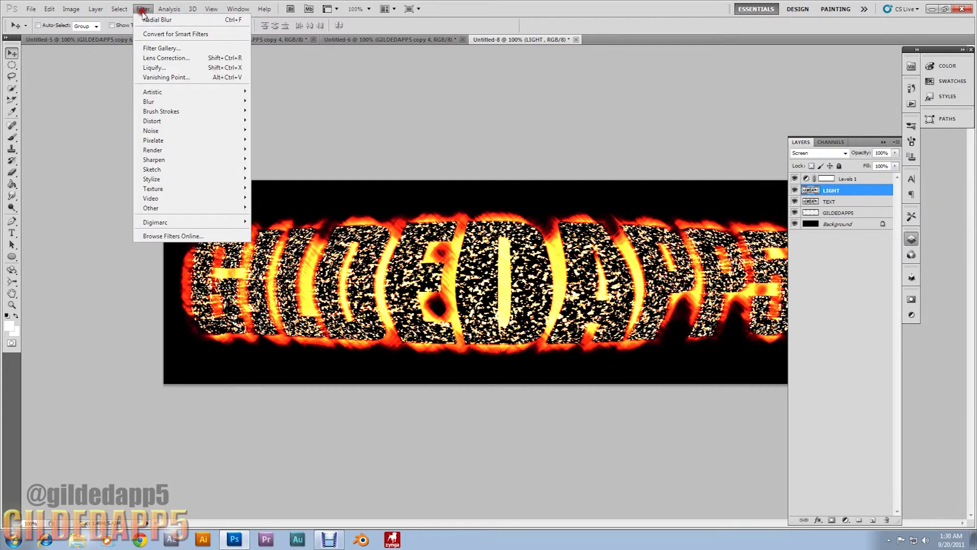
{"action": "mouse_move", "coordinate": [180, 103]}
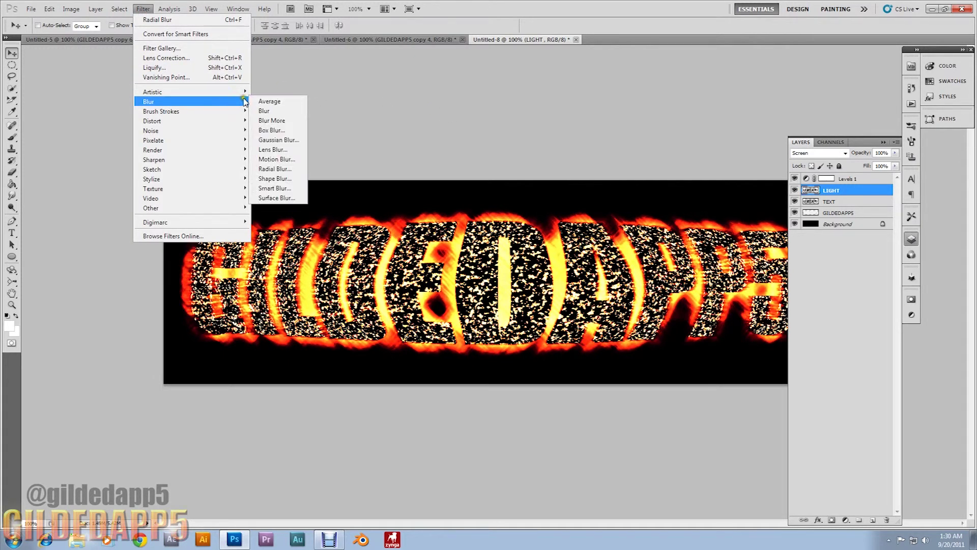
{"action": "left_click", "coordinate": [269, 169]}
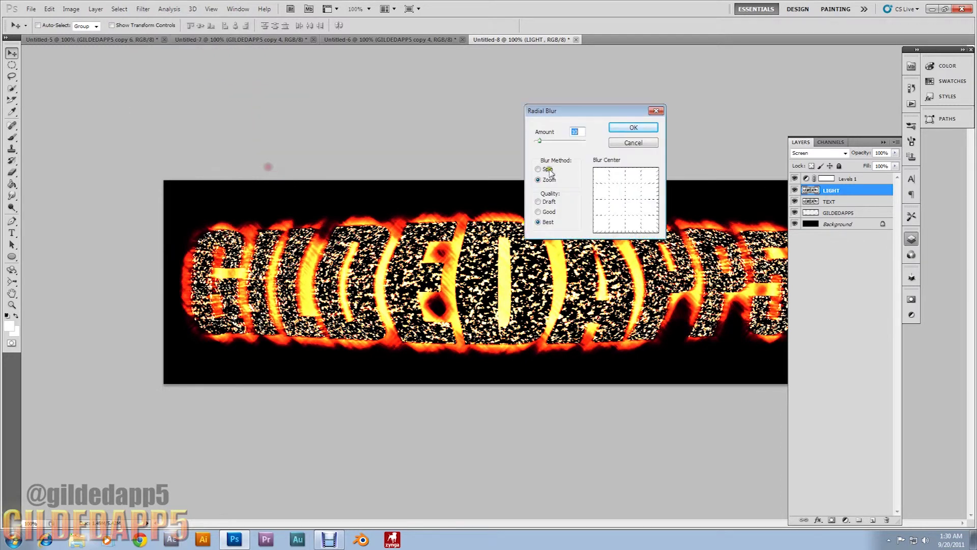
{"action": "left_click_drag", "start_coordinate": [544, 141], "coordinate": [592, 141]}
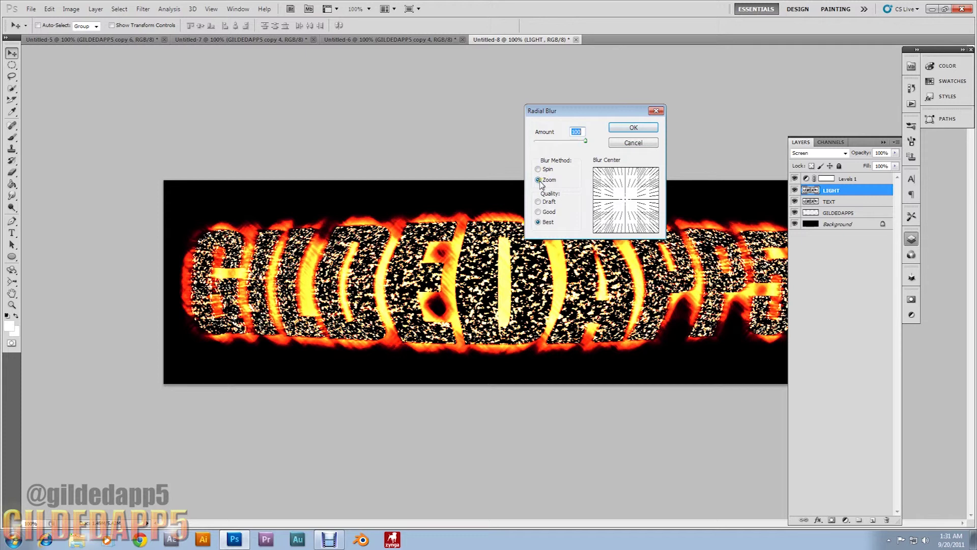
{"action": "left_click", "coordinate": [633, 128]}
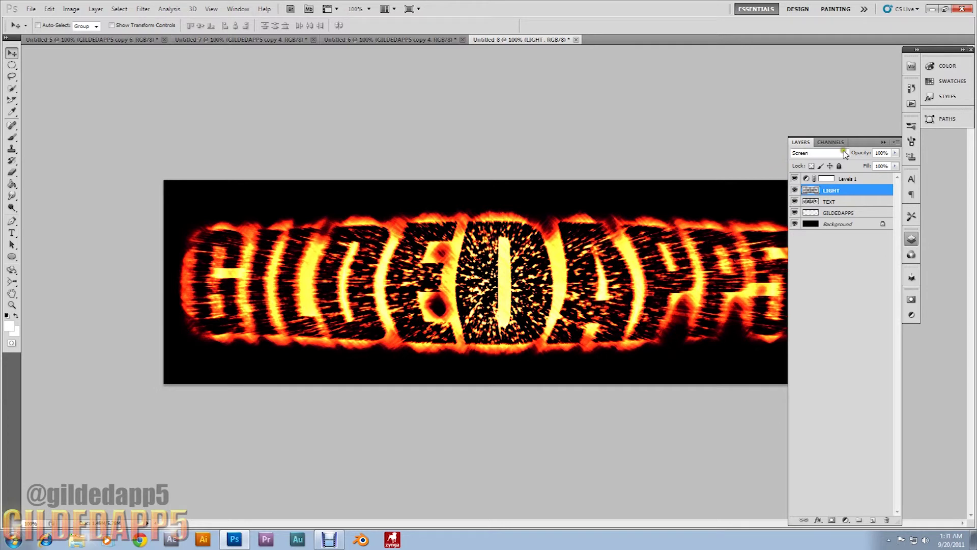
{"action": "left_click", "coordinate": [883, 142]}
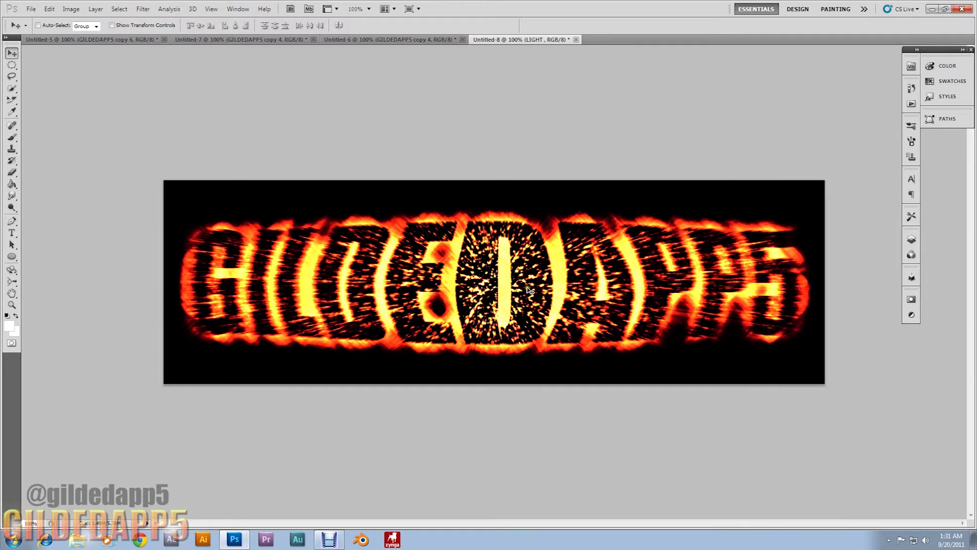
Duplicate the LIGHT layer within the same document as LIGHT copy
{"action": "left_click", "coordinate": [911, 240]}
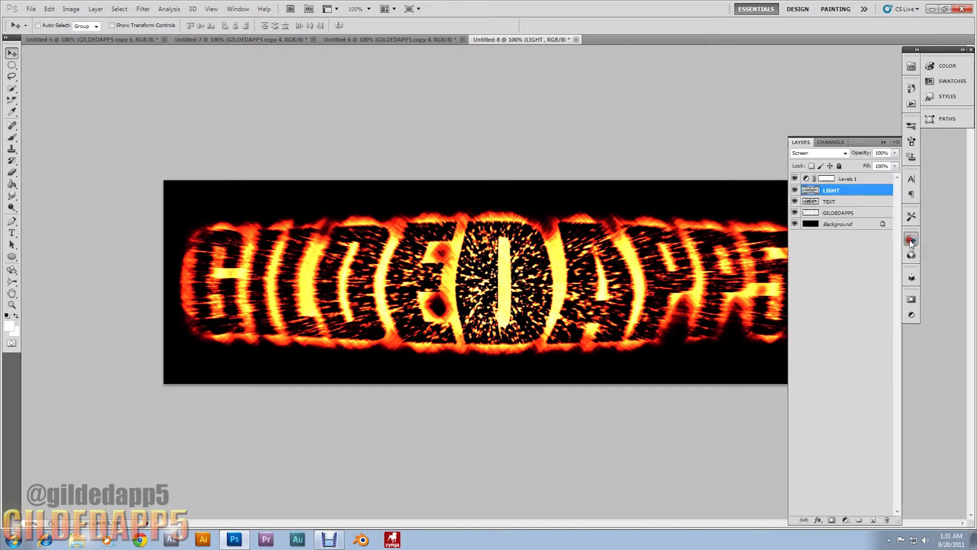
{"action": "right_click", "coordinate": [849, 194]}
{"action": "left_click", "coordinate": [876, 234]}
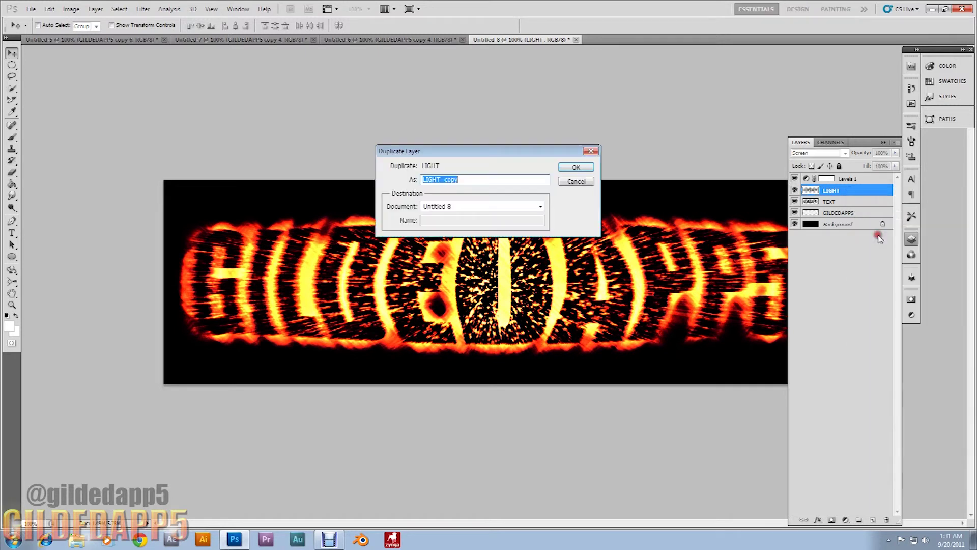
{"action": "left_click", "coordinate": [575, 168]}
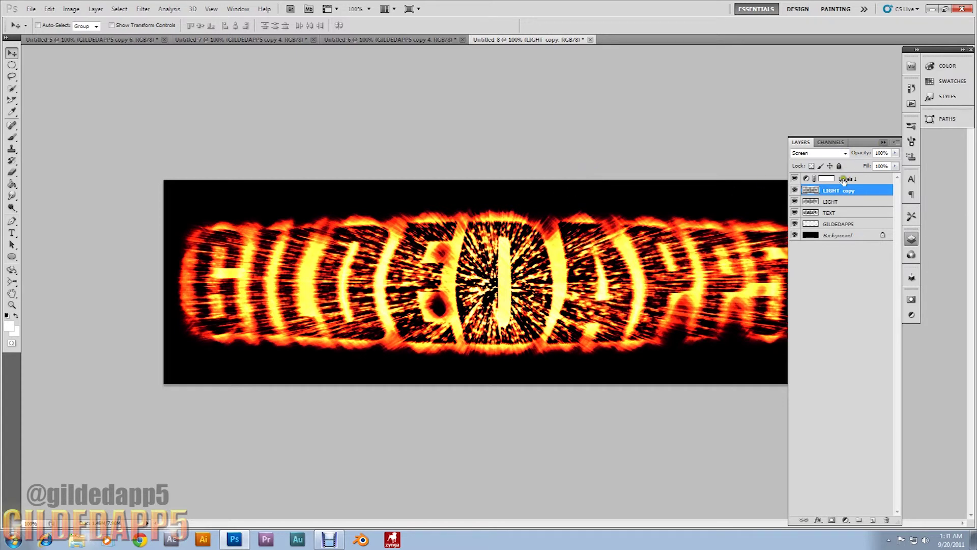
{"action": "left_click", "coordinate": [882, 143]}
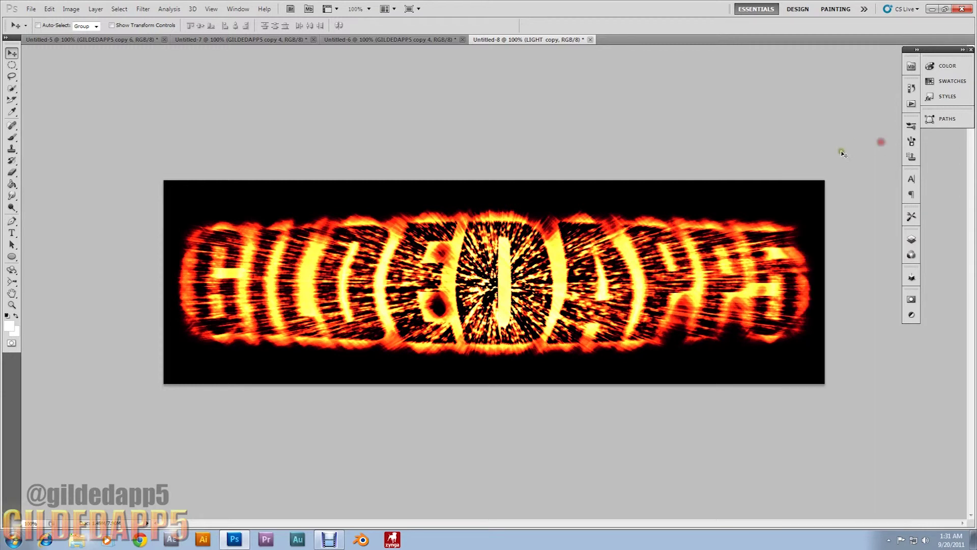